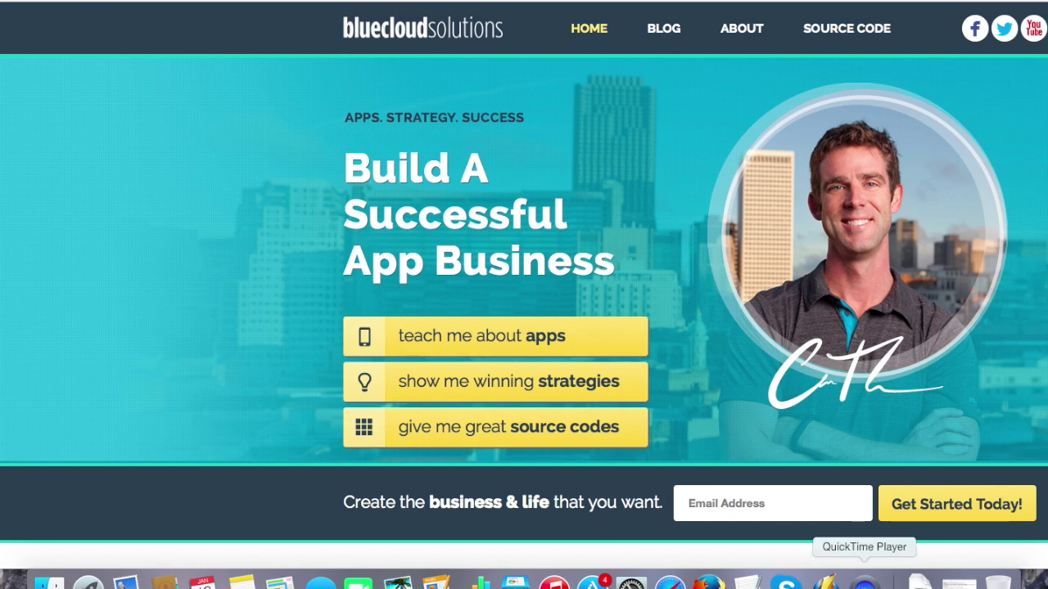
# Bring up QuickTime Player's Dock menu to reach its new recording options.
pyautogui.rightClick(864, 583)
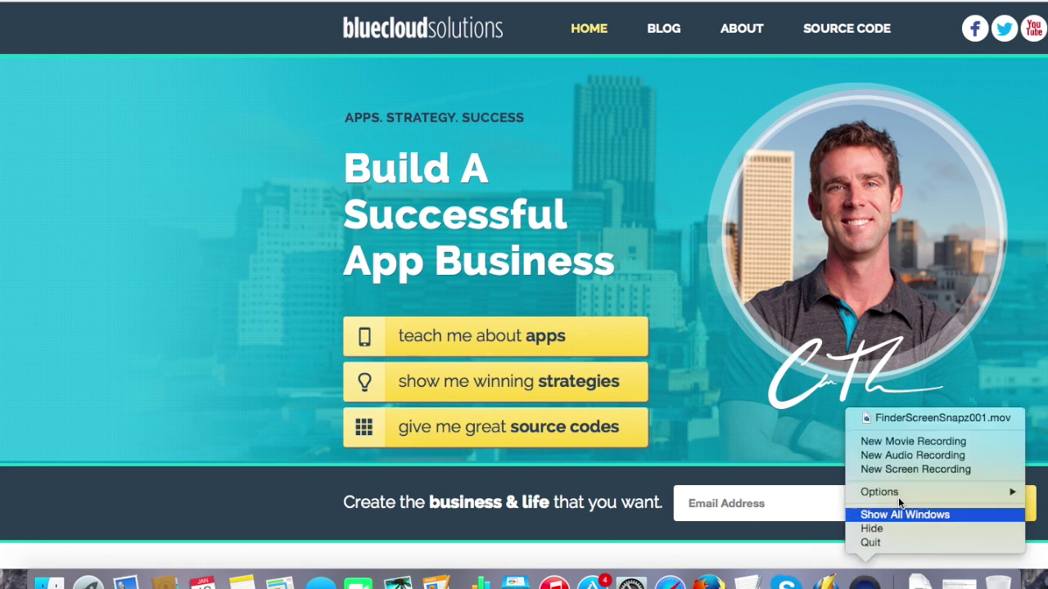
# Start a new QuickTime movie recording with the iPhone as camera and microphone at Maximum quality.
pyautogui.click(901, 441)
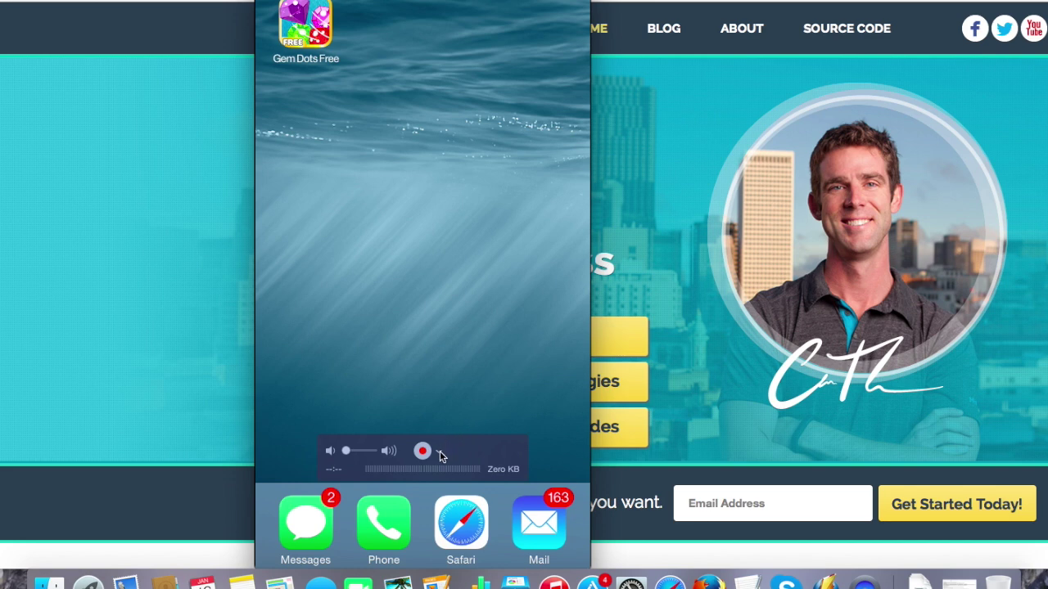
pyautogui.click(440, 454)
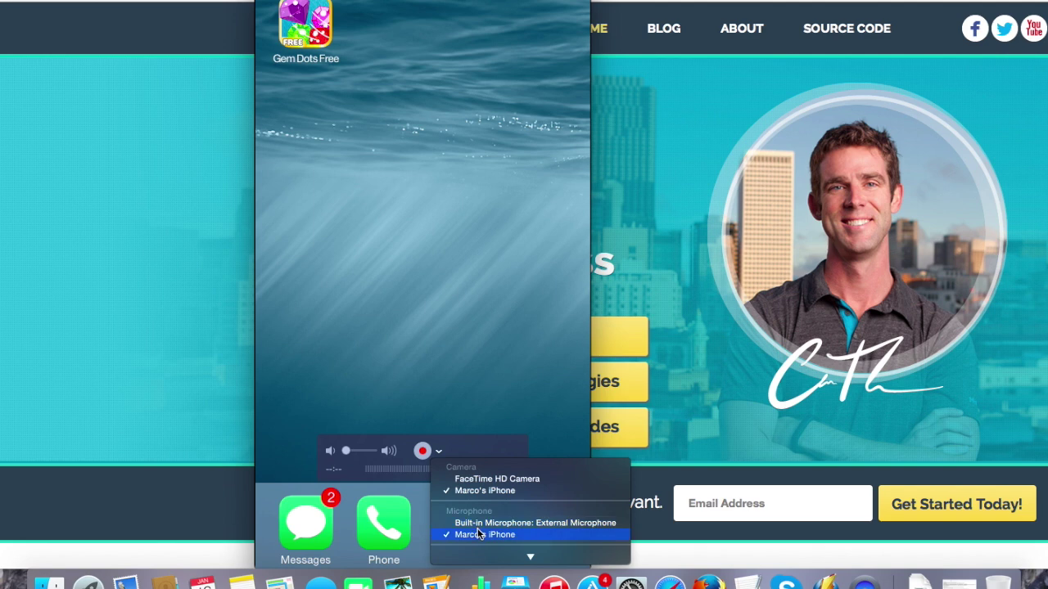
pyautogui.scroll(-1, 479, 536)
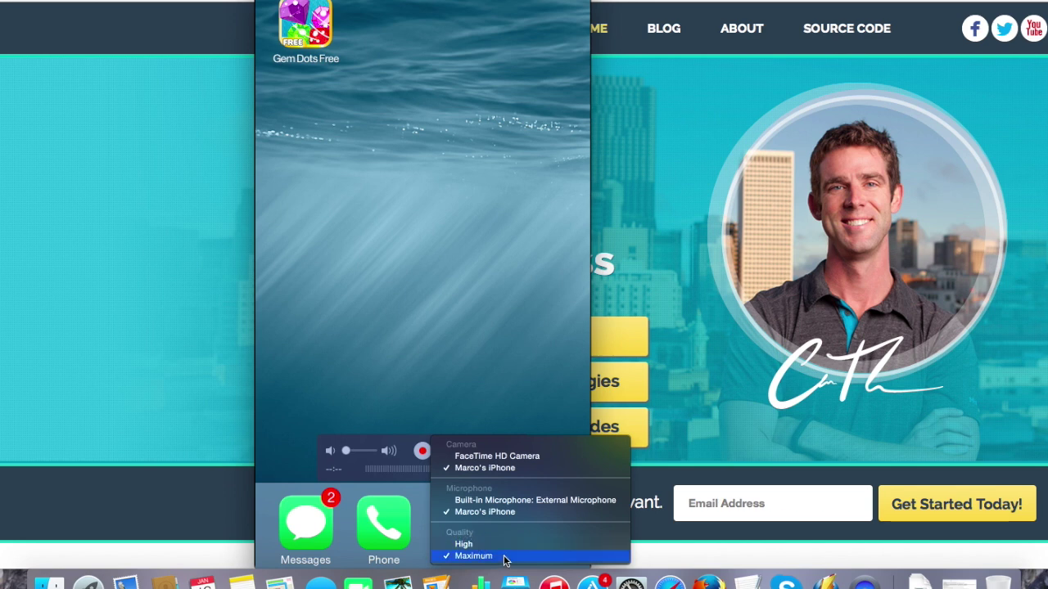
pyautogui.click(437, 336)
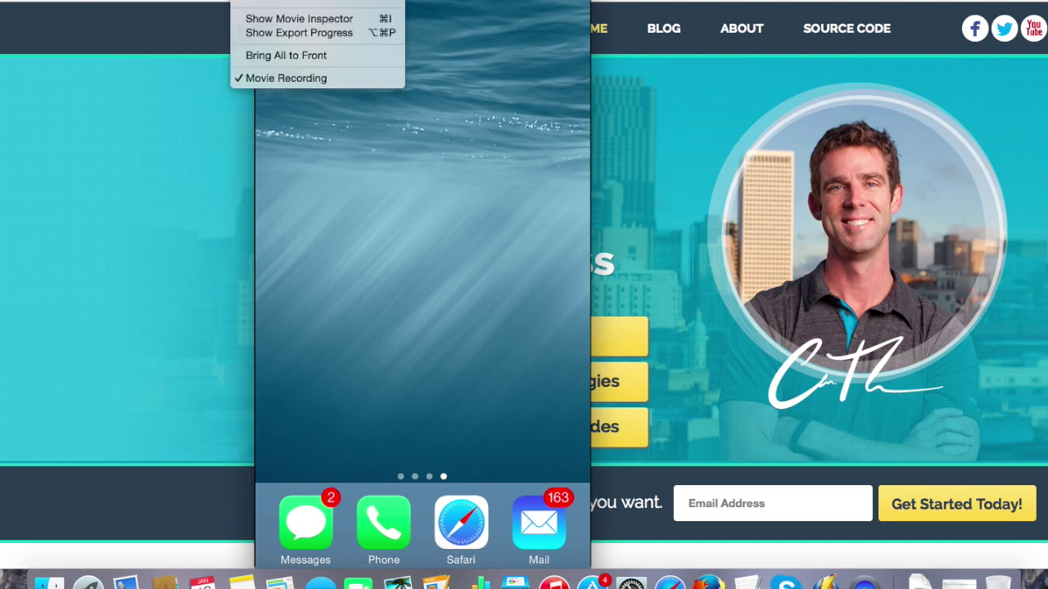
pyautogui.press('Down')
pyautogui.press('Left')
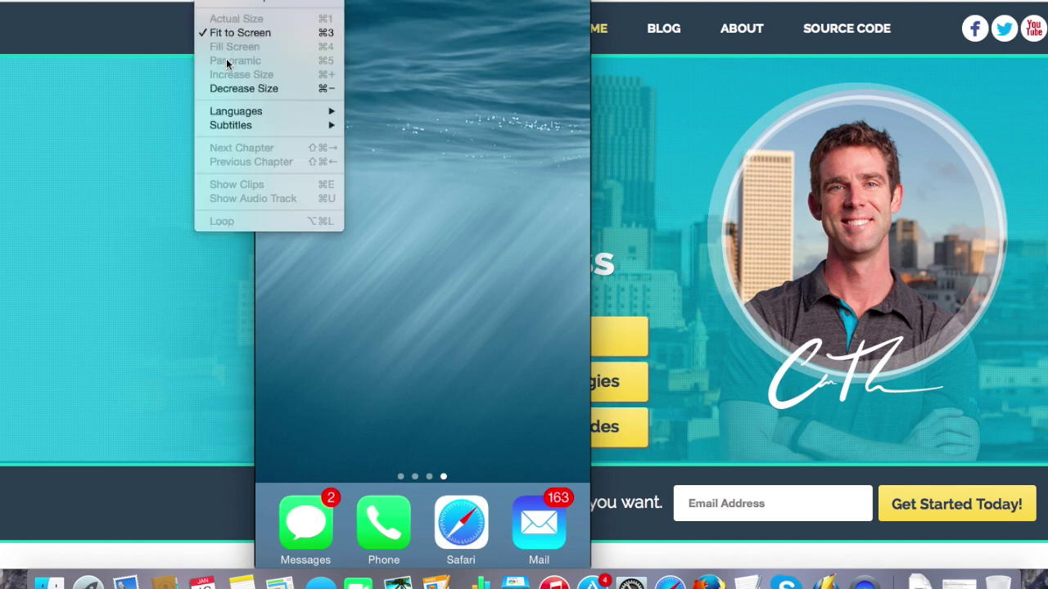
pyautogui.click(228, 88)
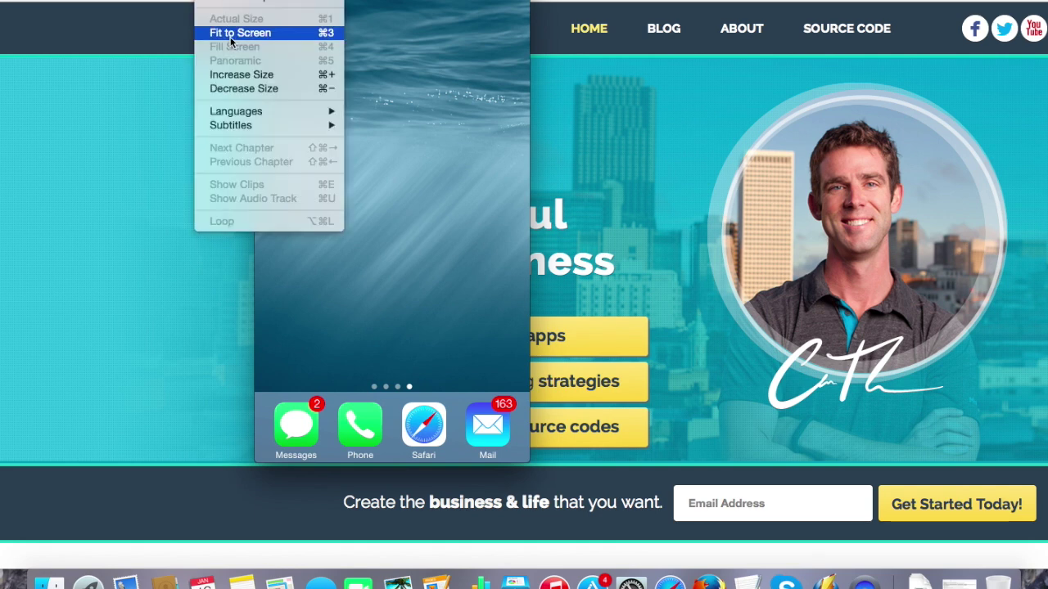
pyautogui.click(242, 75)
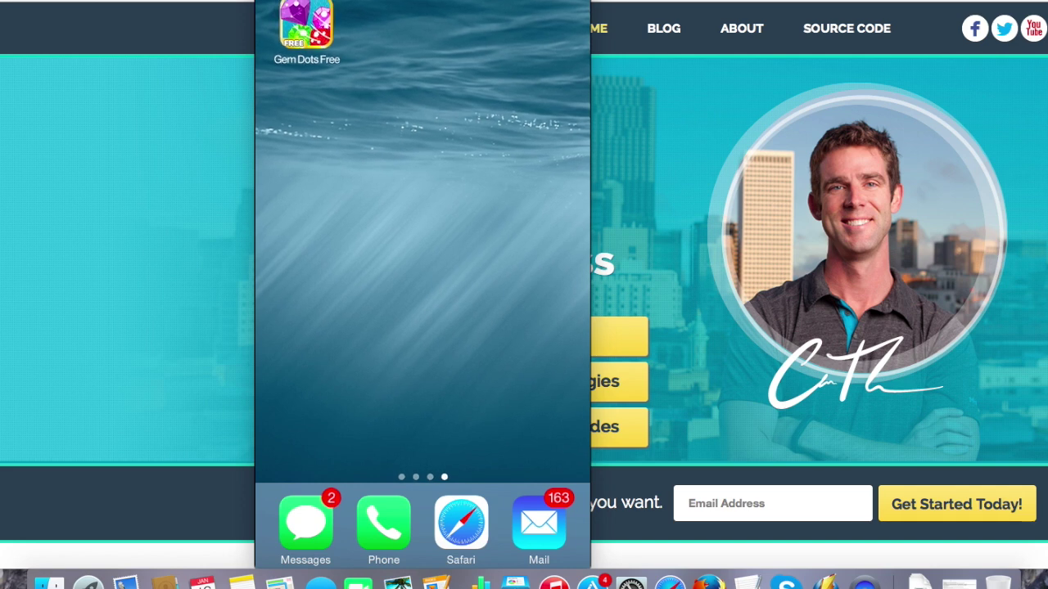
# Capture a 48-second Gem Dots gameplay movie from the iPhone screen, then stop recording.
pyautogui.moveTo(551, 324)
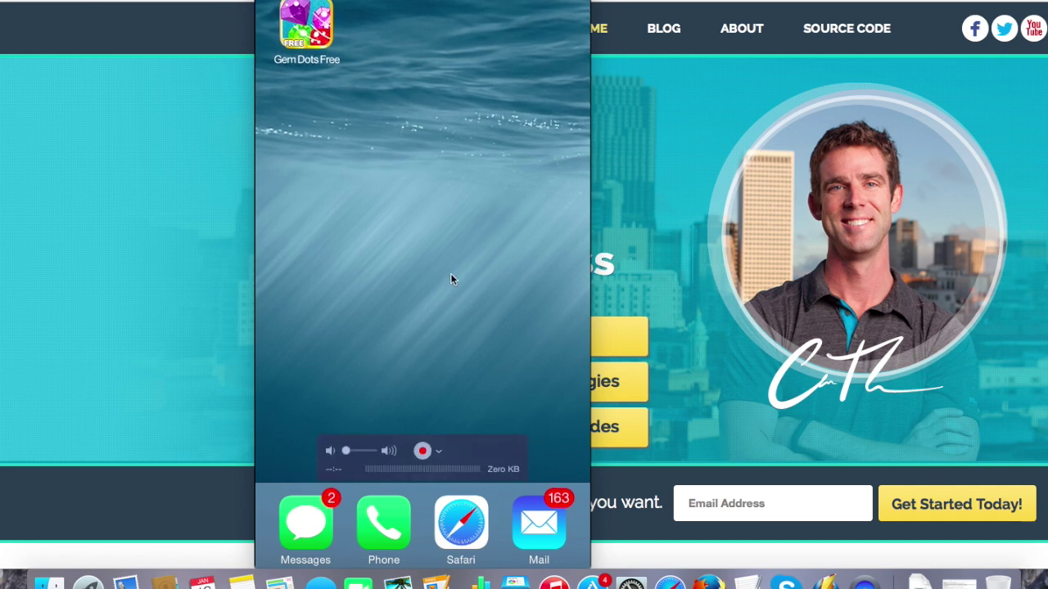
pyautogui.click(423, 451)
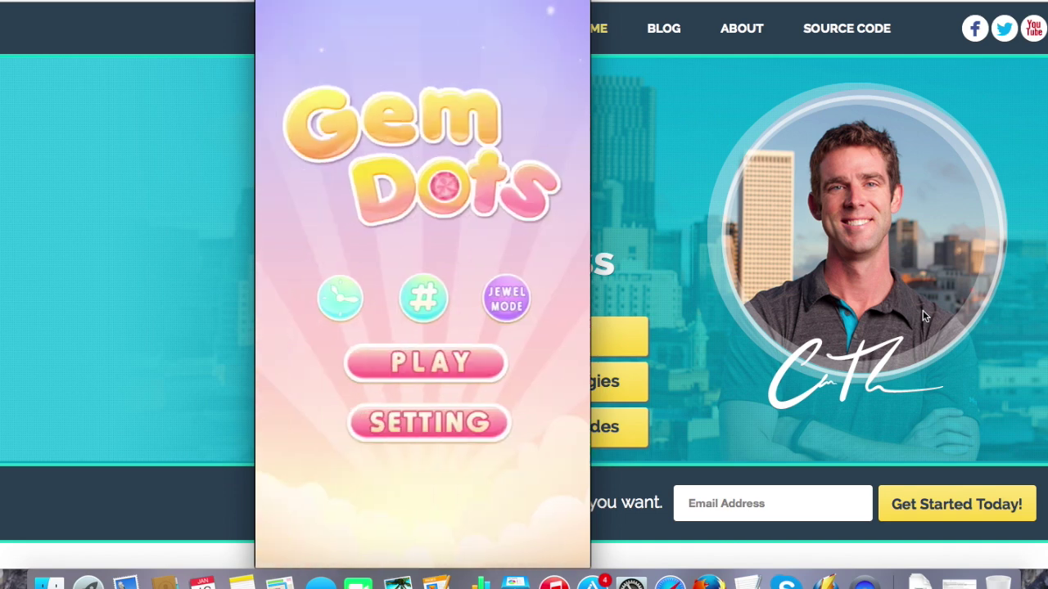
pyautogui.moveTo(486, 217)
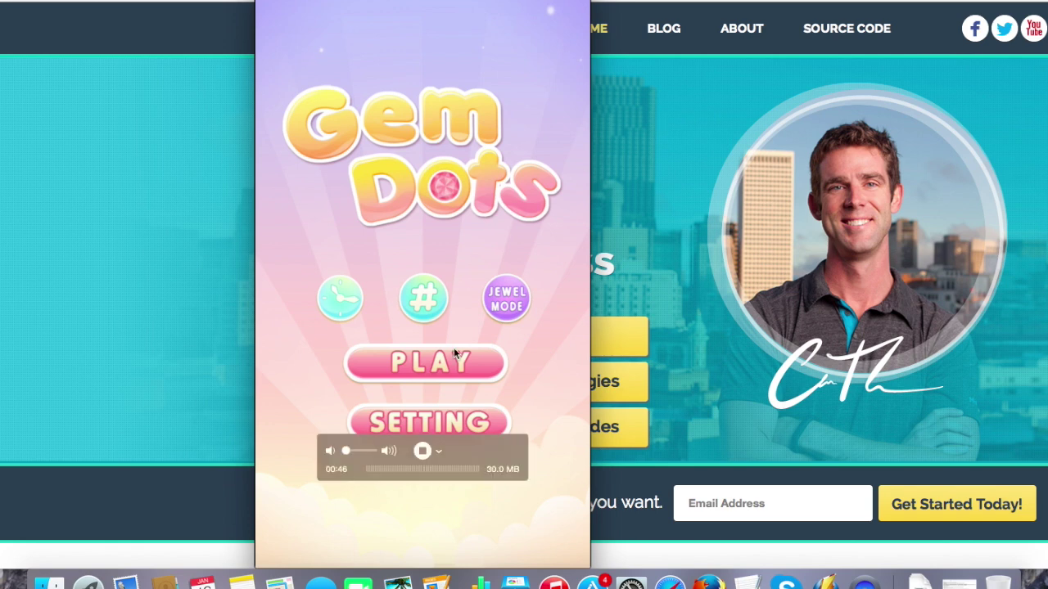
pyautogui.click(421, 450)
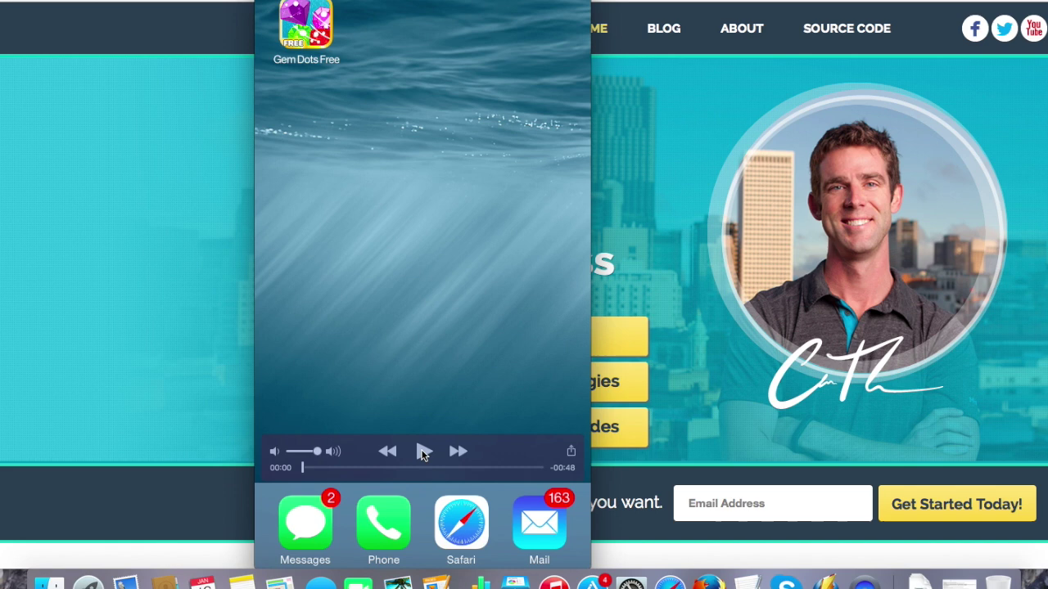
# Play back the finished recording and quit iPhoto, which opened unexpectedly.
pyautogui.moveTo(494, 250)
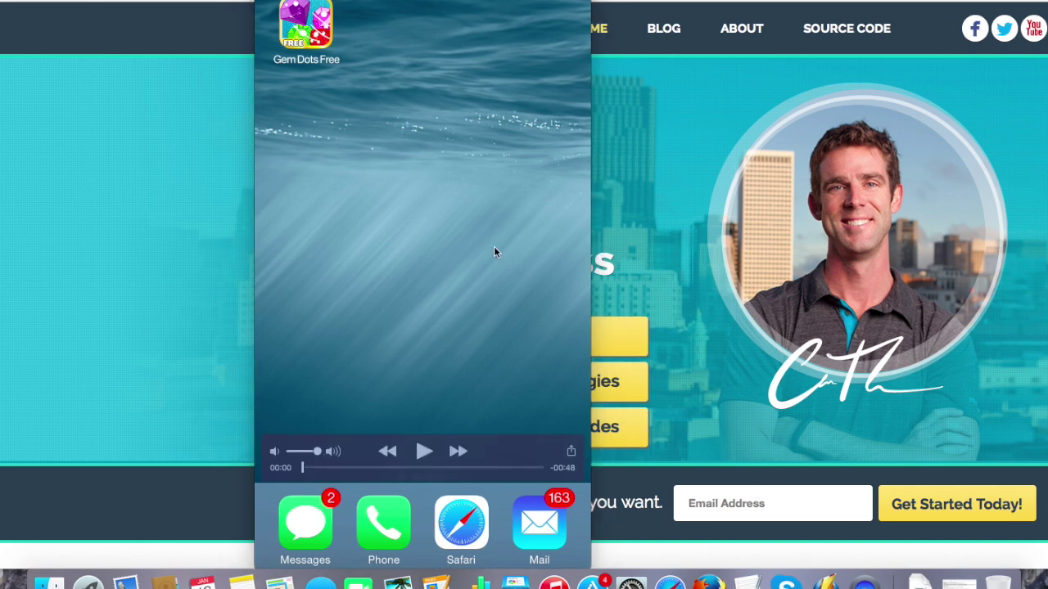
pyautogui.click(423, 455)
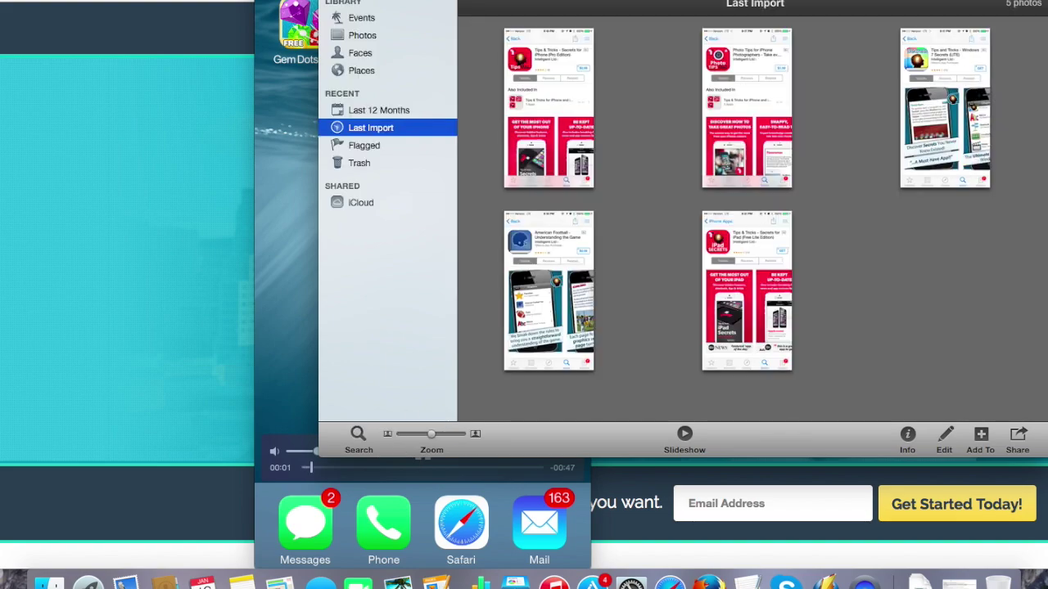
pyautogui.press('super+q')
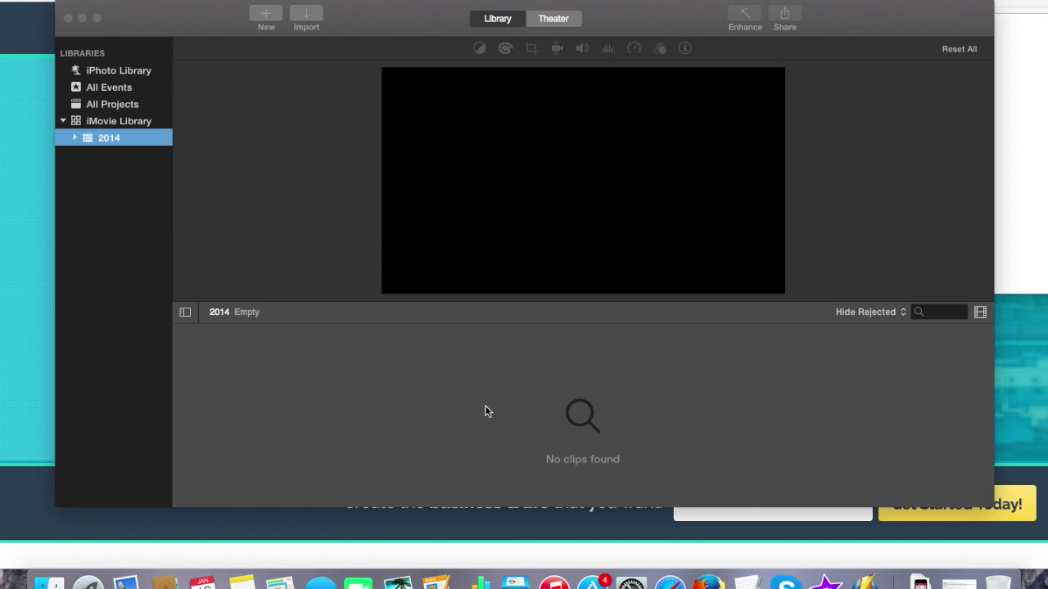
# Create a new iMovie Library event named App Previews.
pyautogui.rightClick(78, 121)
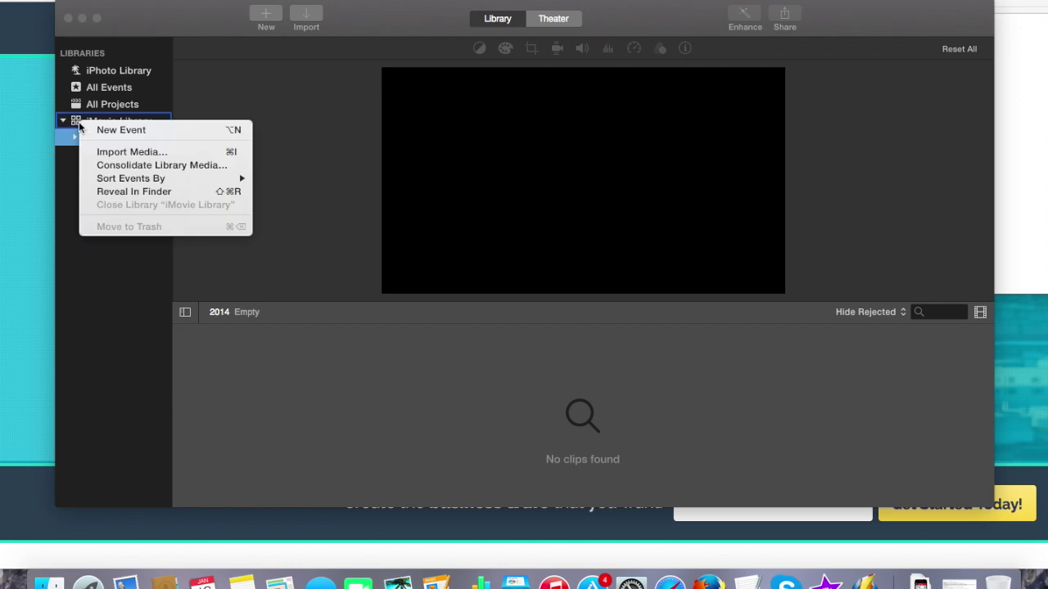
pyautogui.click(90, 131)
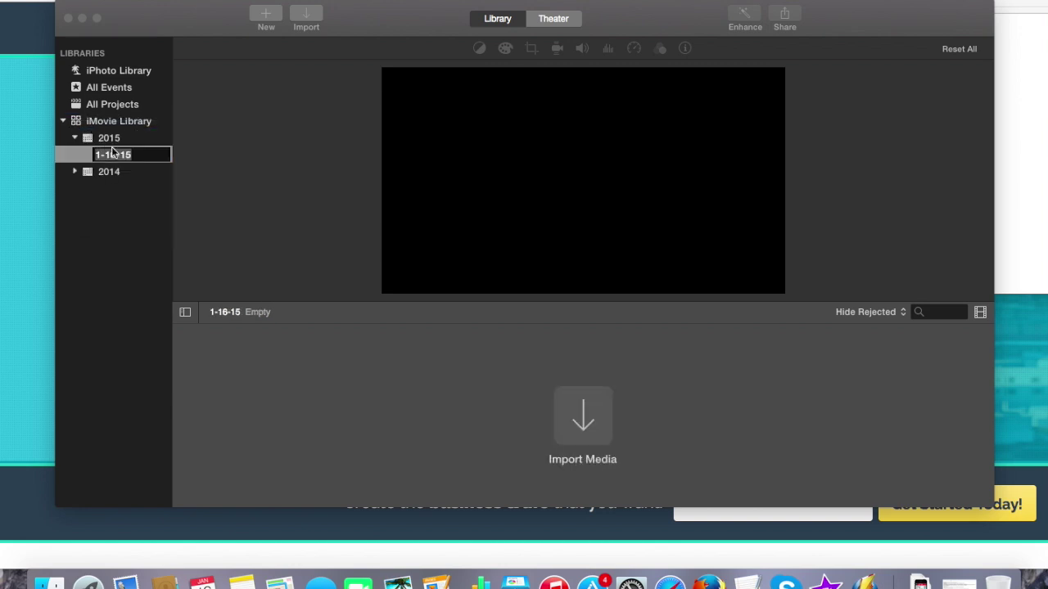
pyautogui.write('App Pre')
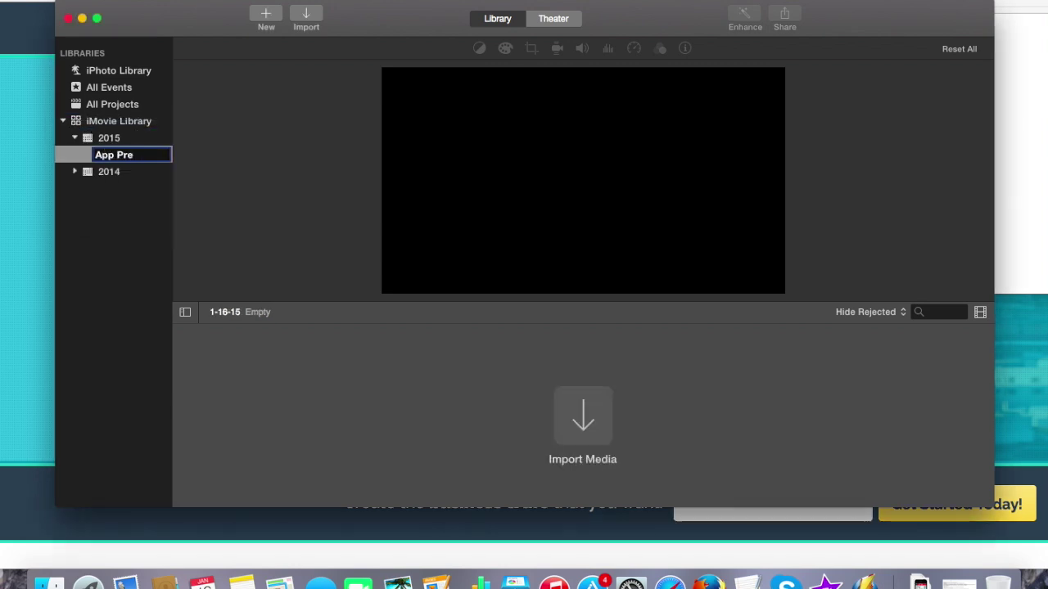
pyautogui.write('views')
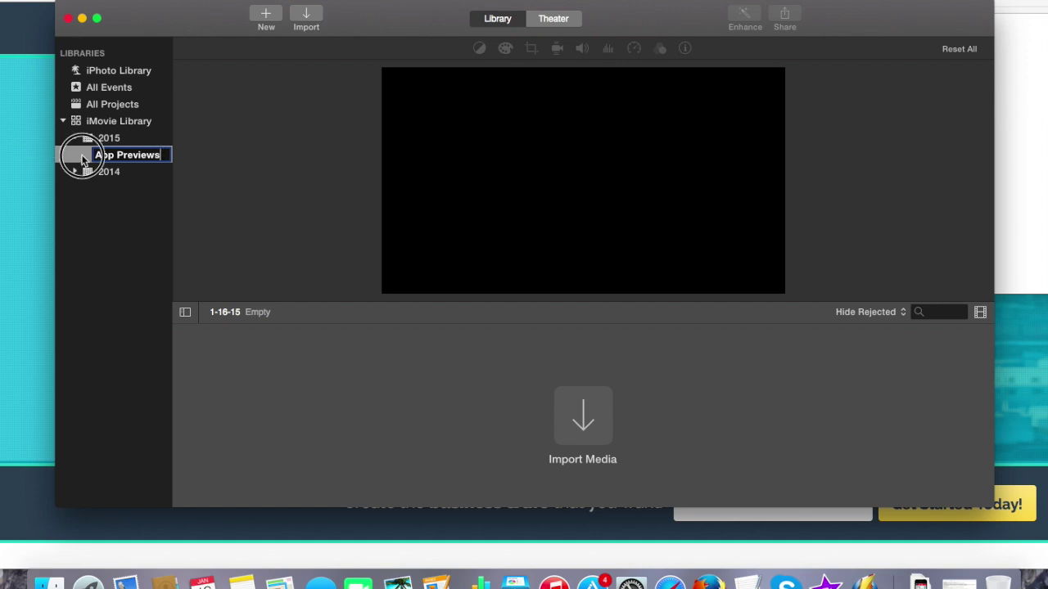
pyautogui.press('Return')
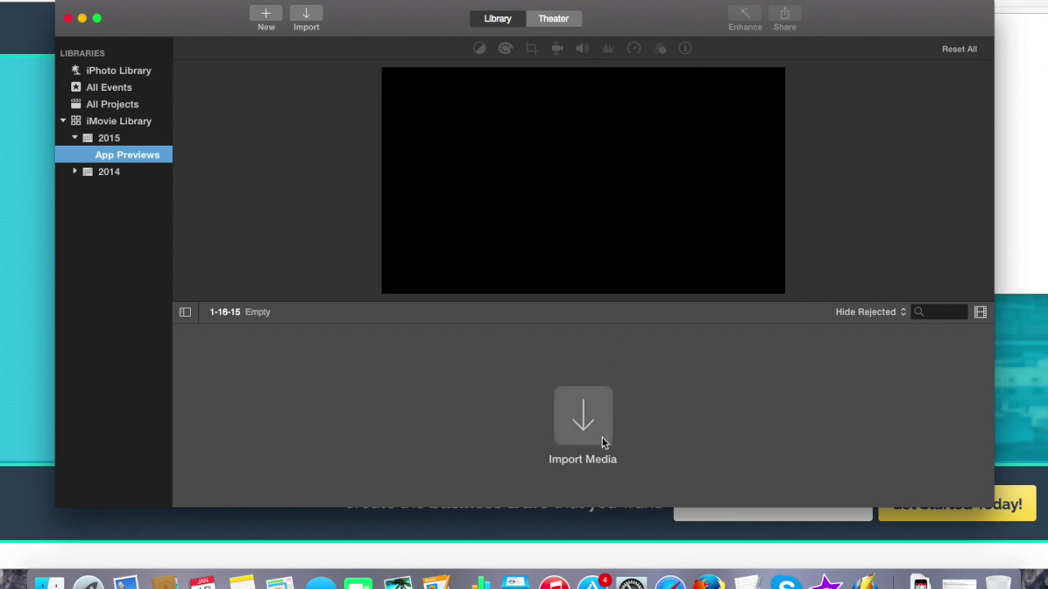
# Import the gem dots recording from Finder's Documents folder into the App Previews event.
pyautogui.click(47, 581)
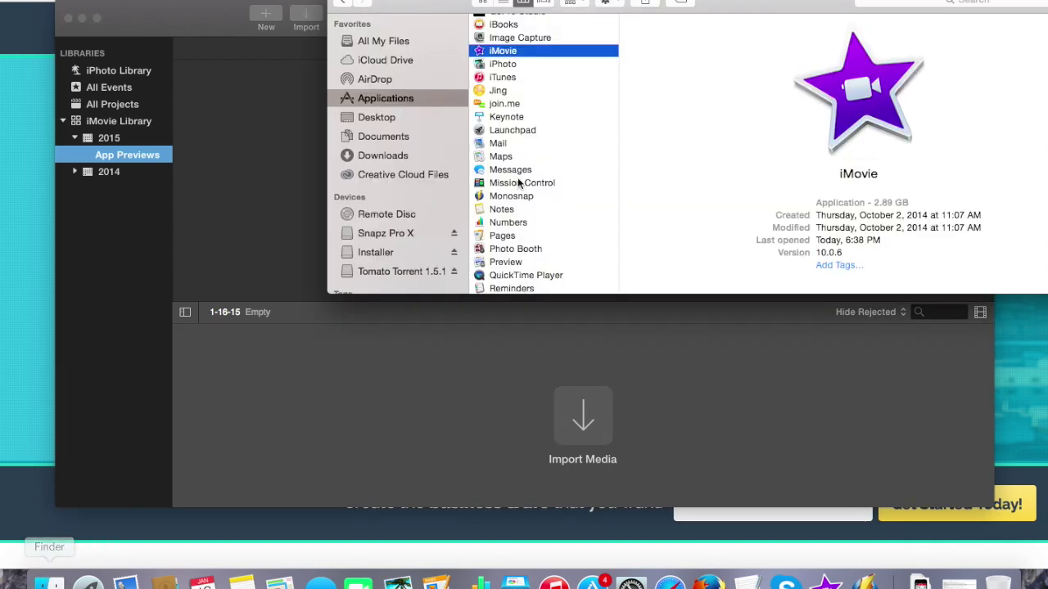
pyautogui.click(380, 135)
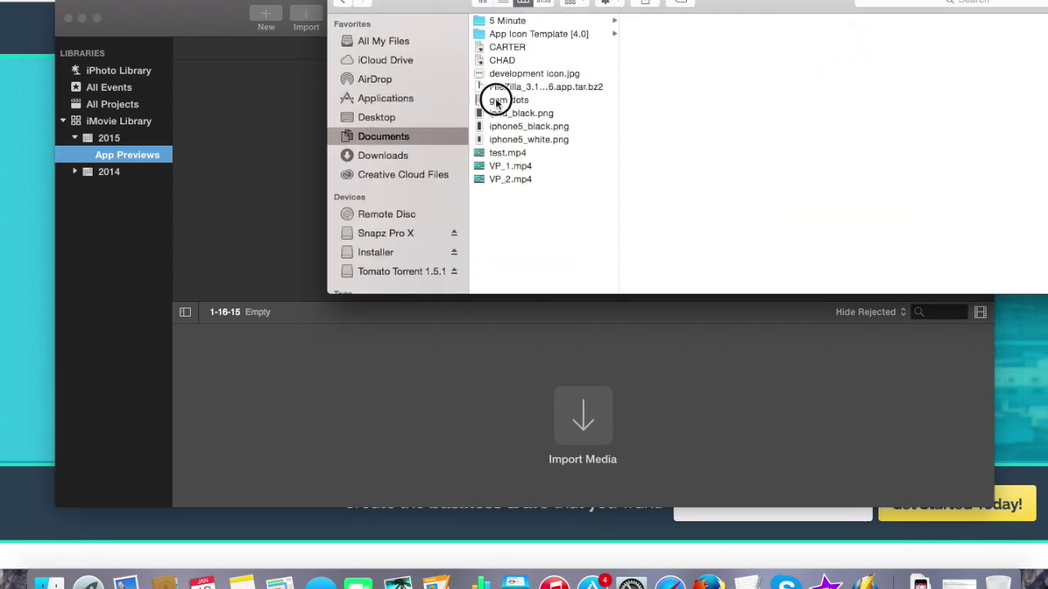
pyautogui.click(487, 100)
pyautogui.moveTo(487, 100); pyautogui.dragTo(415, 413)
pyautogui.click(414, 413)
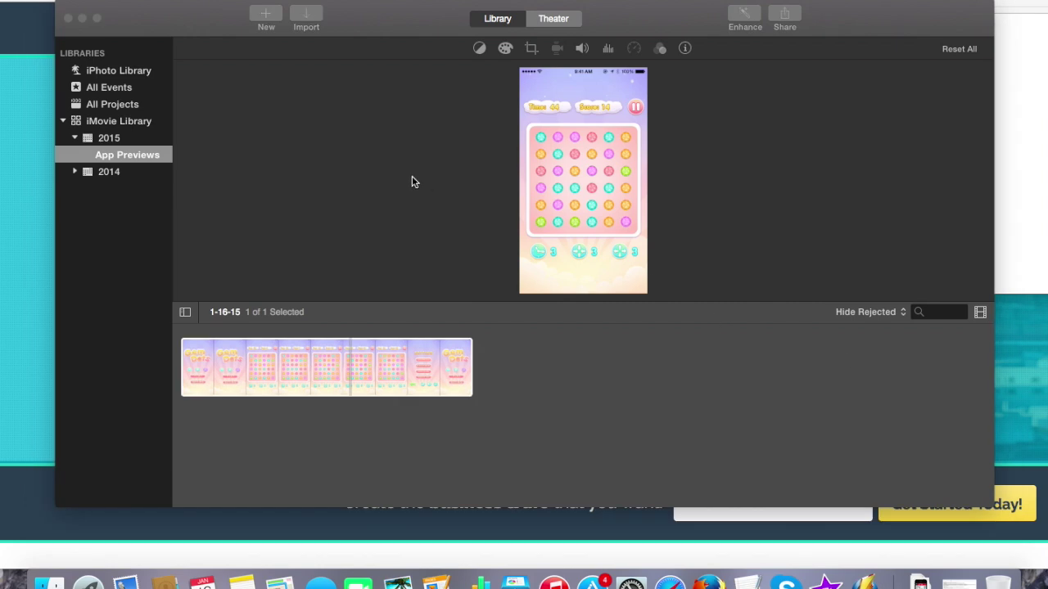
# Create a new App Preview project from the File menu and dismiss the App Previews notice.
pyautogui.click(90, 1)
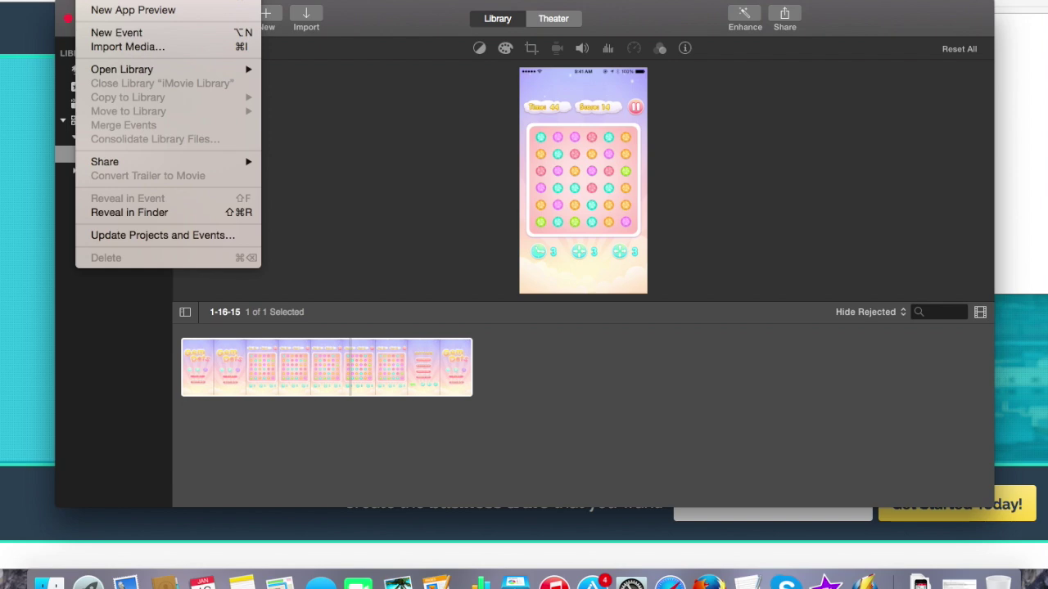
pyautogui.click(111, 11)
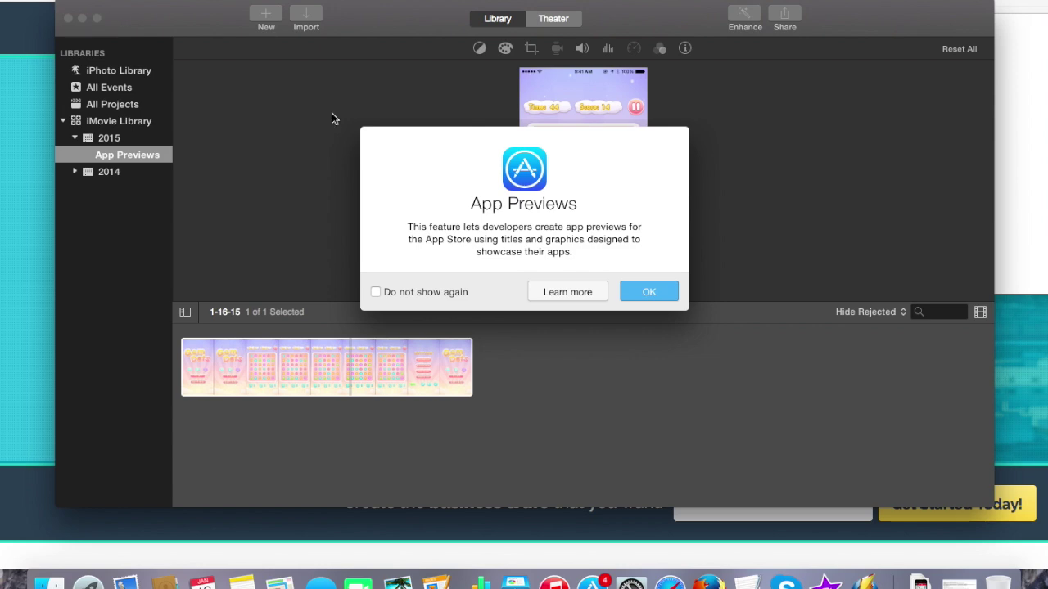
pyautogui.click(650, 292)
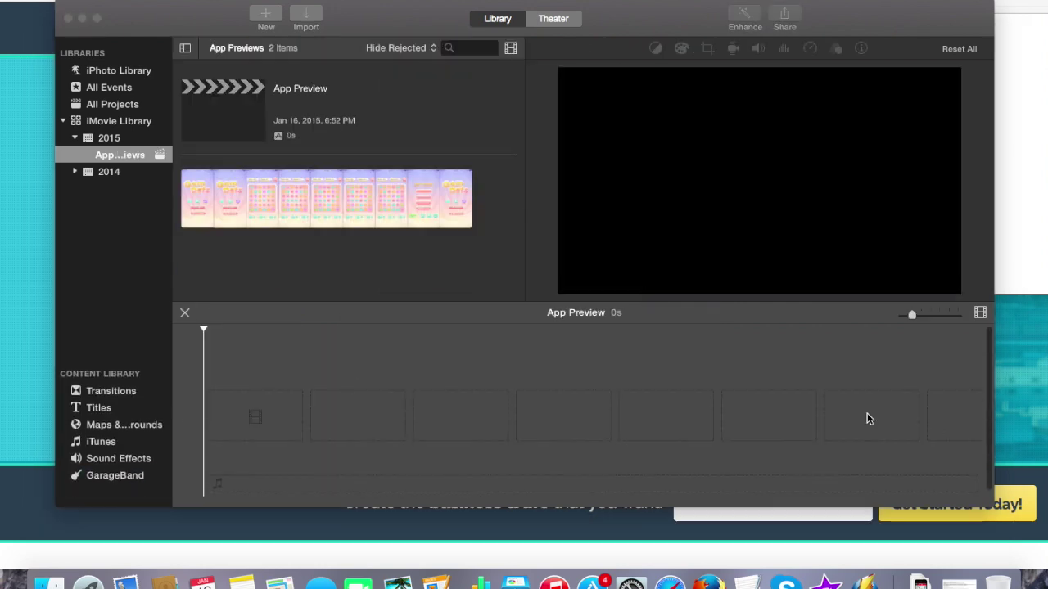
# Place the full gem dots clip in the App Preview timeline, then delete it.
pyautogui.click(250, 195)
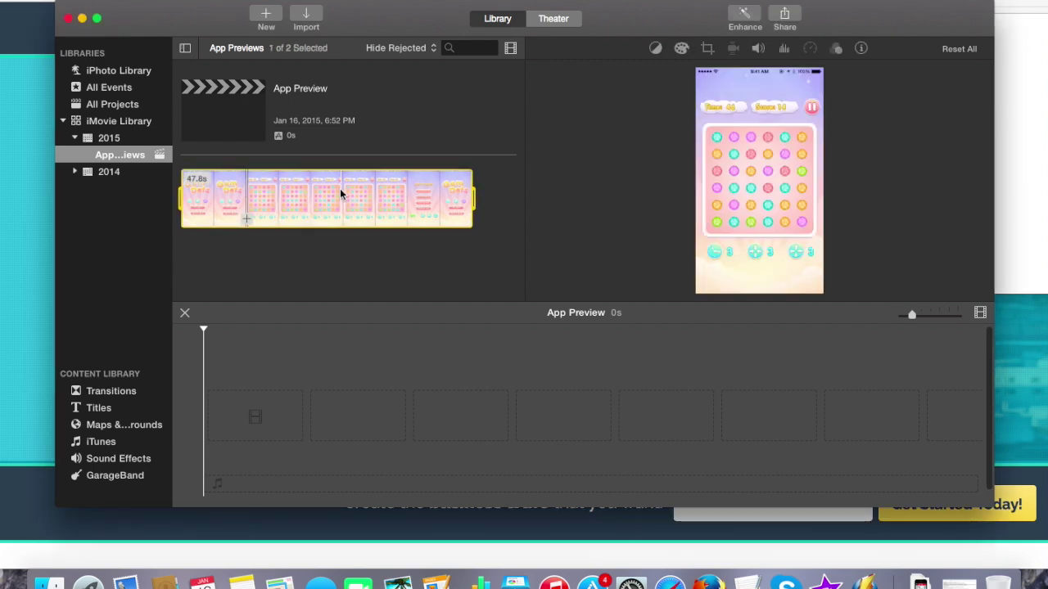
pyautogui.moveTo(265, 194); pyautogui.dragTo(276, 383)
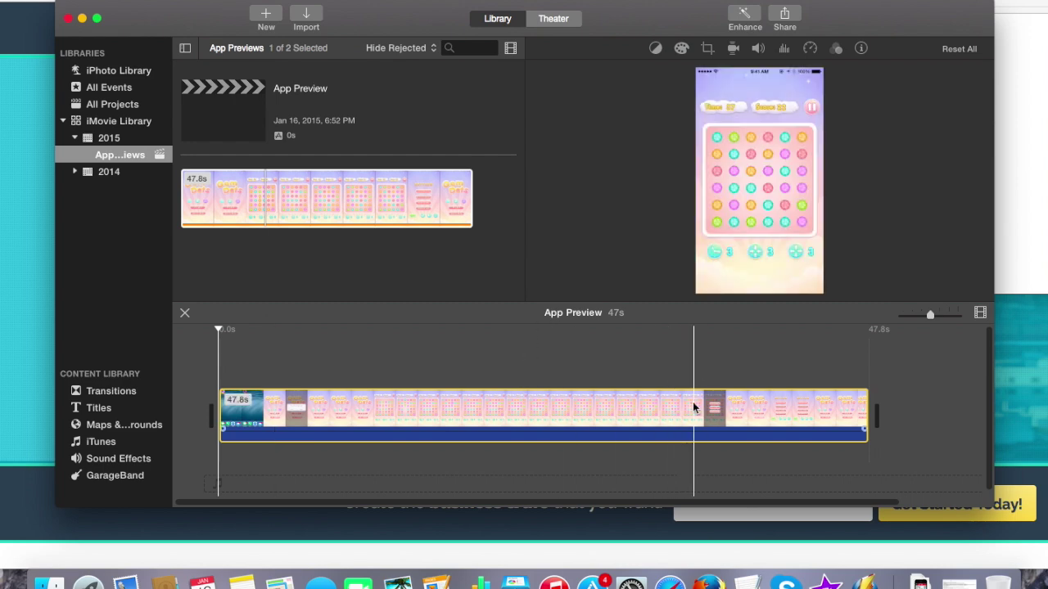
pyautogui.press('Delete')
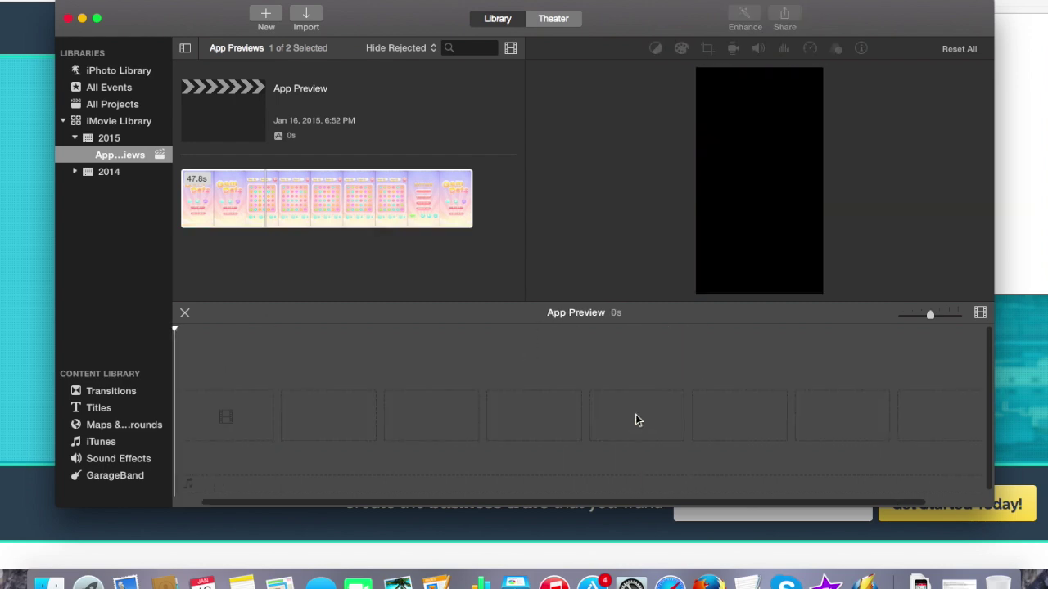
# Add a 2.3-second excerpt ending on the Gem Dots title screen to the project.
pyautogui.click(246, 198)
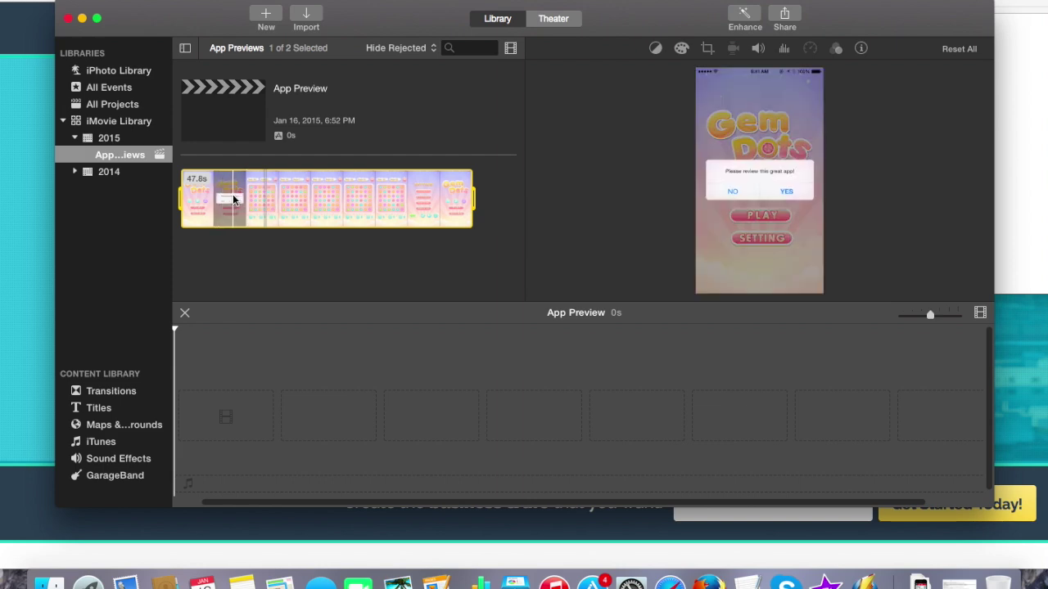
pyautogui.click(236, 198)
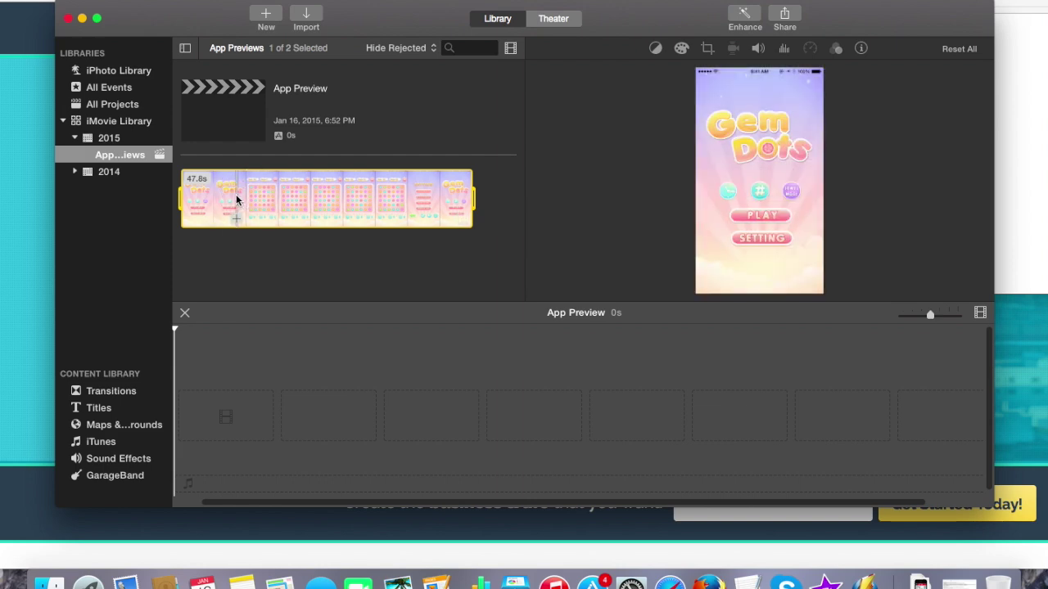
pyautogui.moveTo(184, 198); pyautogui.dragTo(243, 199)
pyautogui.moveTo(473, 197); pyautogui.dragTo(231, 386)
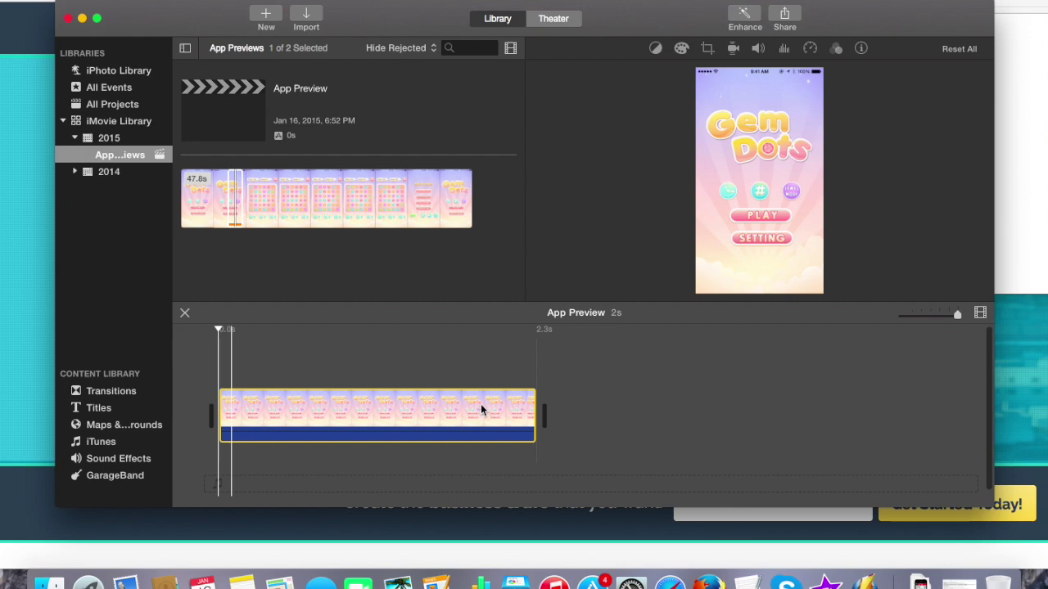
# Append a roughly 16.4-second gameplay excerpt after the title clip.
pyautogui.click(276, 197)
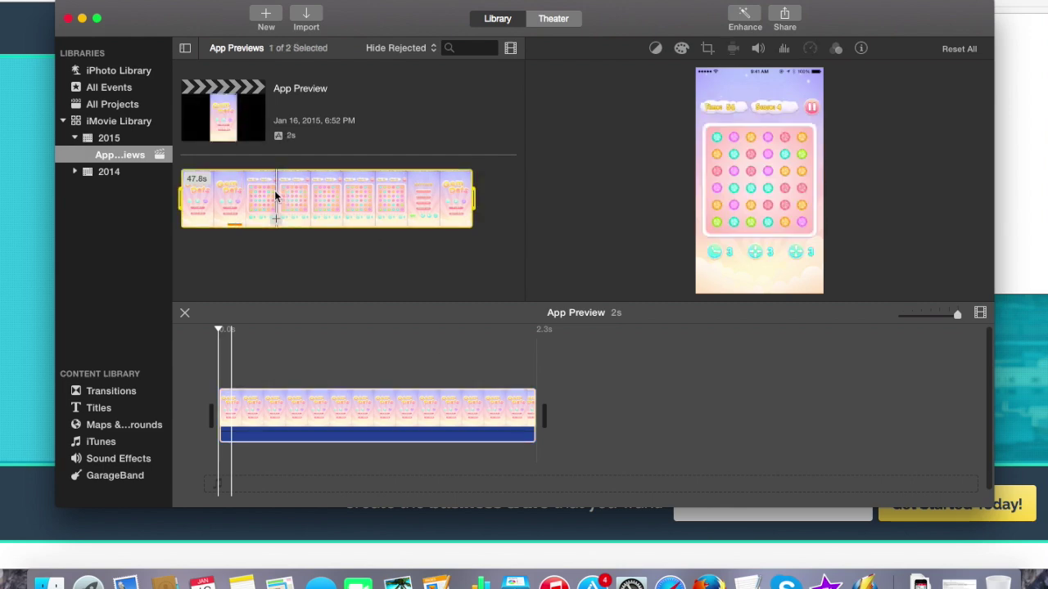
pyautogui.moveTo(182, 197); pyautogui.dragTo(309, 205)
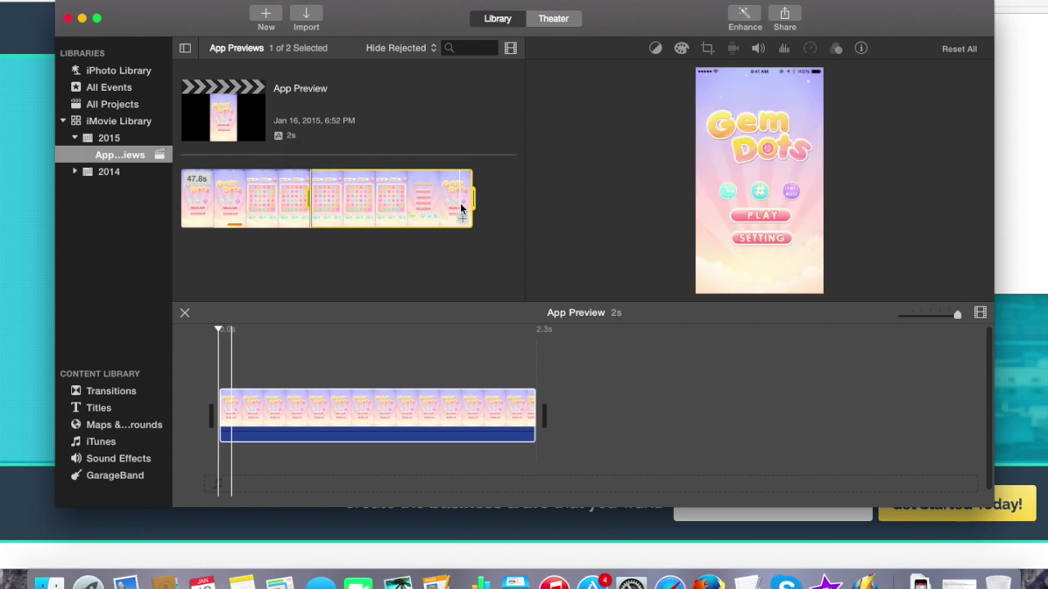
pyautogui.moveTo(471, 201); pyautogui.dragTo(579, 395)
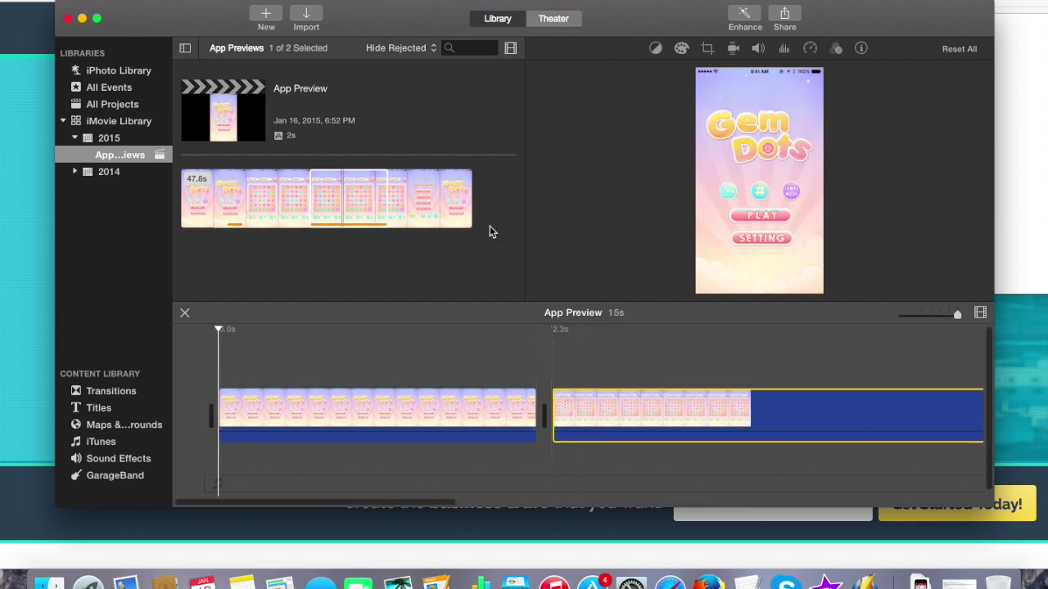
# Append a pause-menu excerpt from later in the recording, bringing the project to 22s.
pyautogui.click(377, 191)
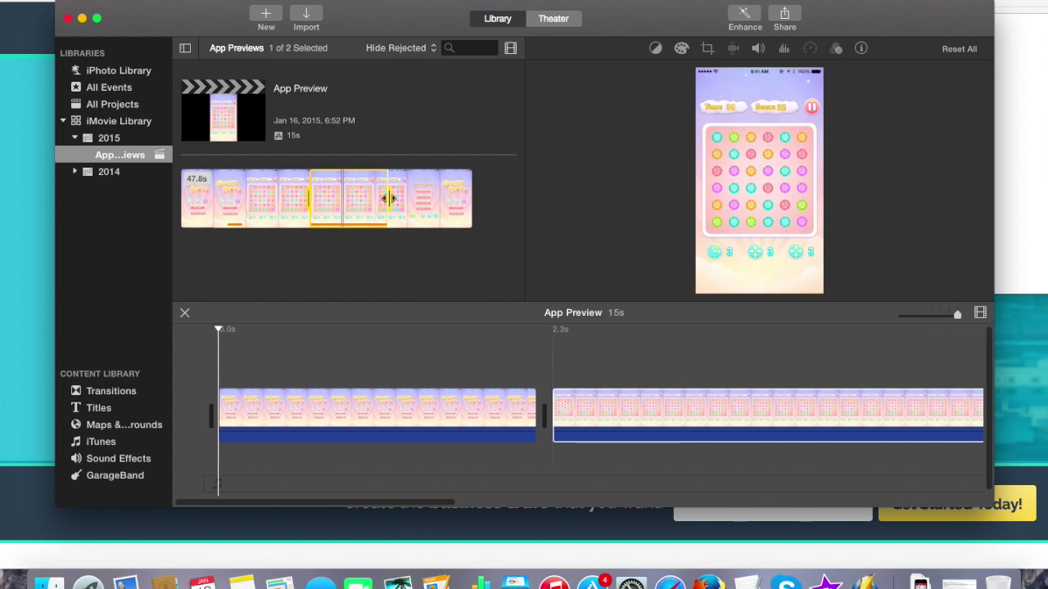
pyautogui.moveTo(388, 201); pyautogui.dragTo(434, 205)
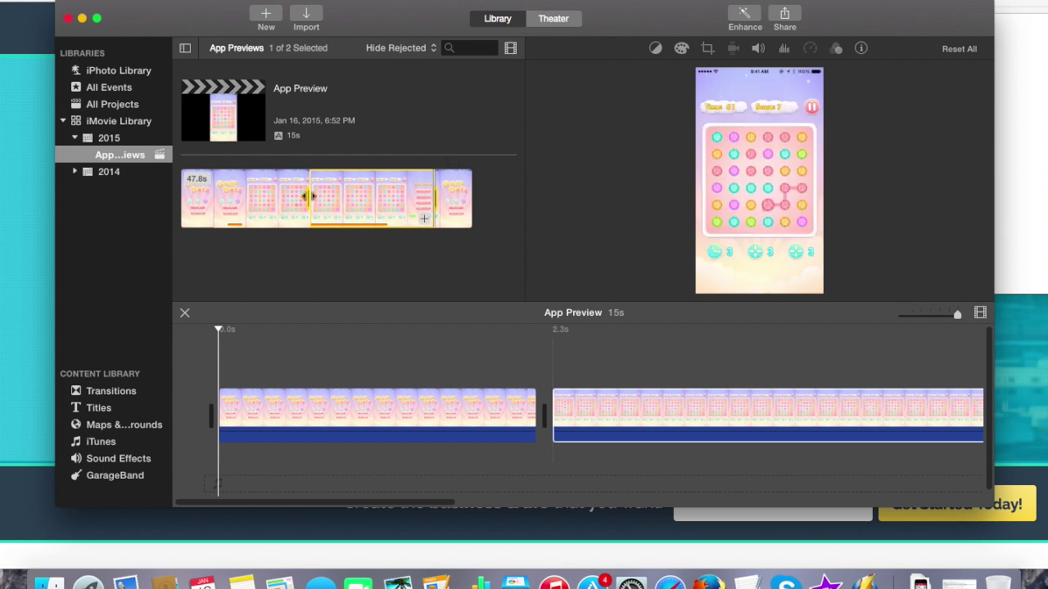
pyautogui.moveTo(308, 196); pyautogui.dragTo(388, 205)
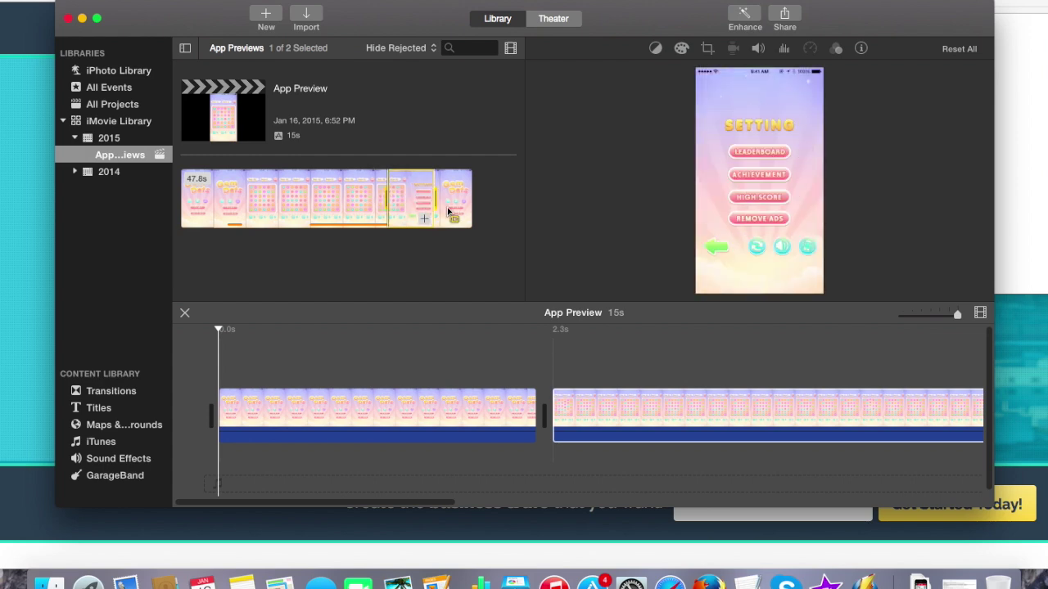
pyautogui.click(424, 219)
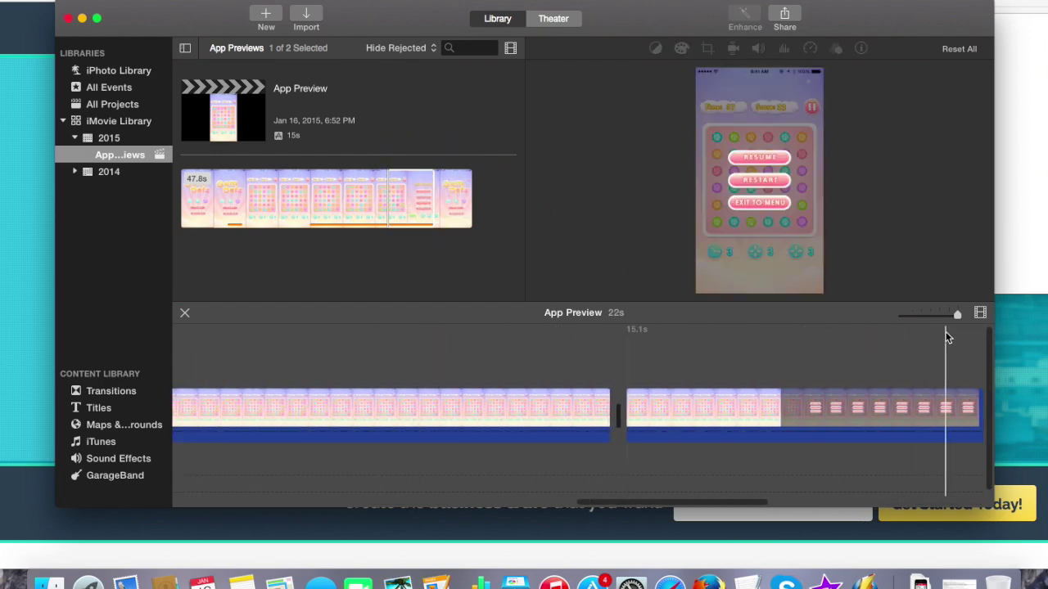
# Trim the middle gameplay clip to about 10.5s so the project runs 20s.
pyautogui.moveTo(957, 315); pyautogui.dragTo(944, 320)
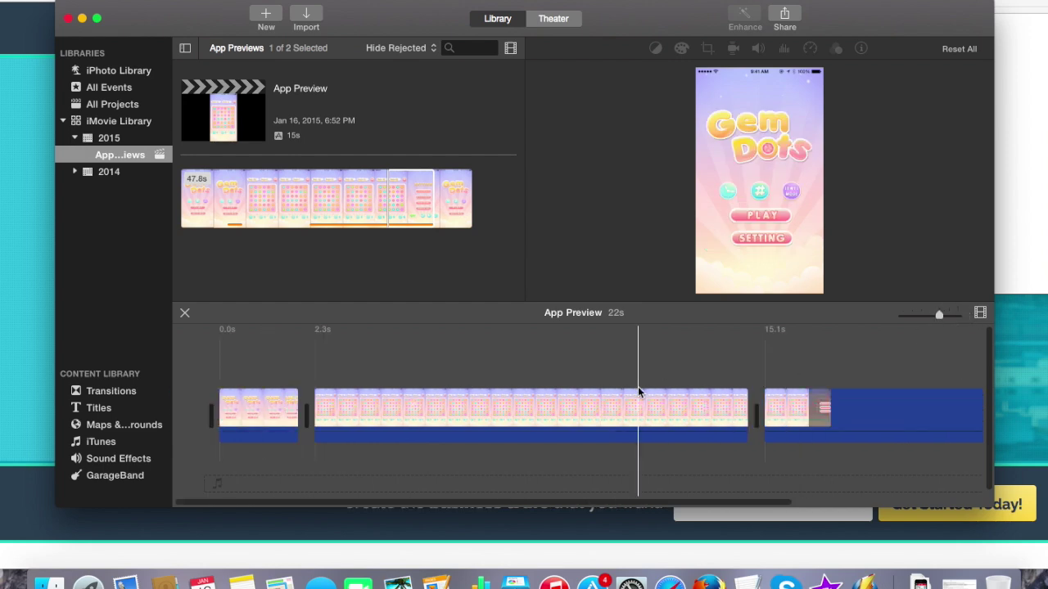
pyautogui.click(440, 417)
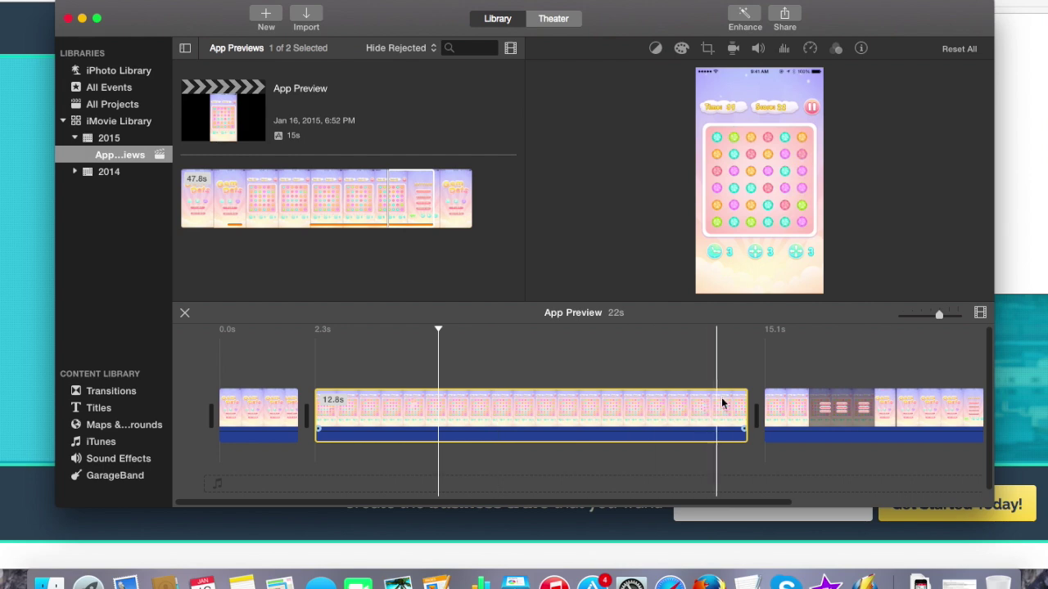
pyautogui.moveTo(750, 412); pyautogui.dragTo(668, 418)
pyautogui.moveTo(748, 410); pyautogui.dragTo(328, 405)
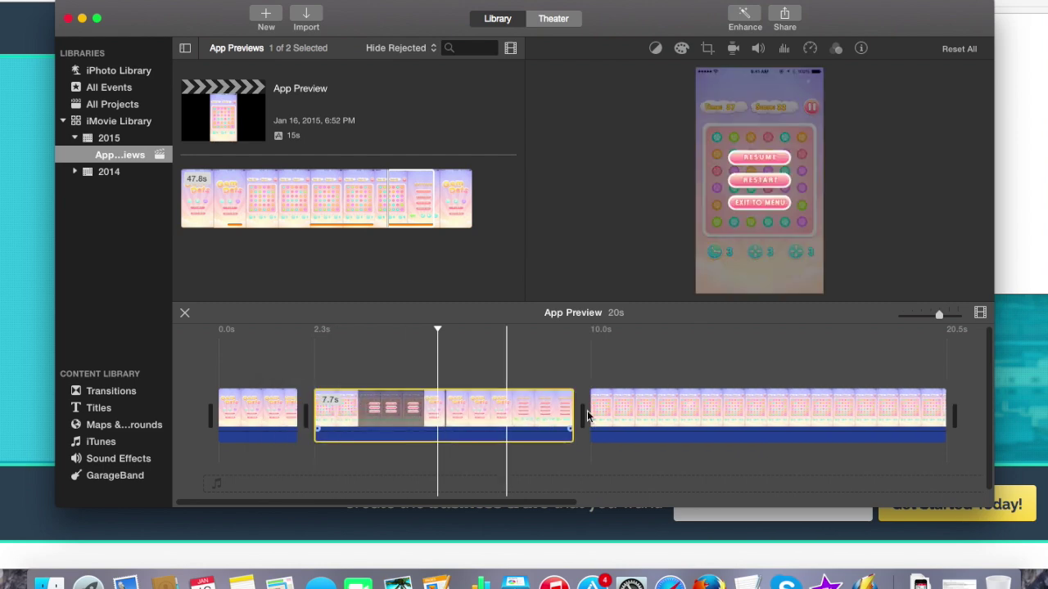
pyautogui.moveTo(685, 414); pyautogui.dragTo(379, 384)
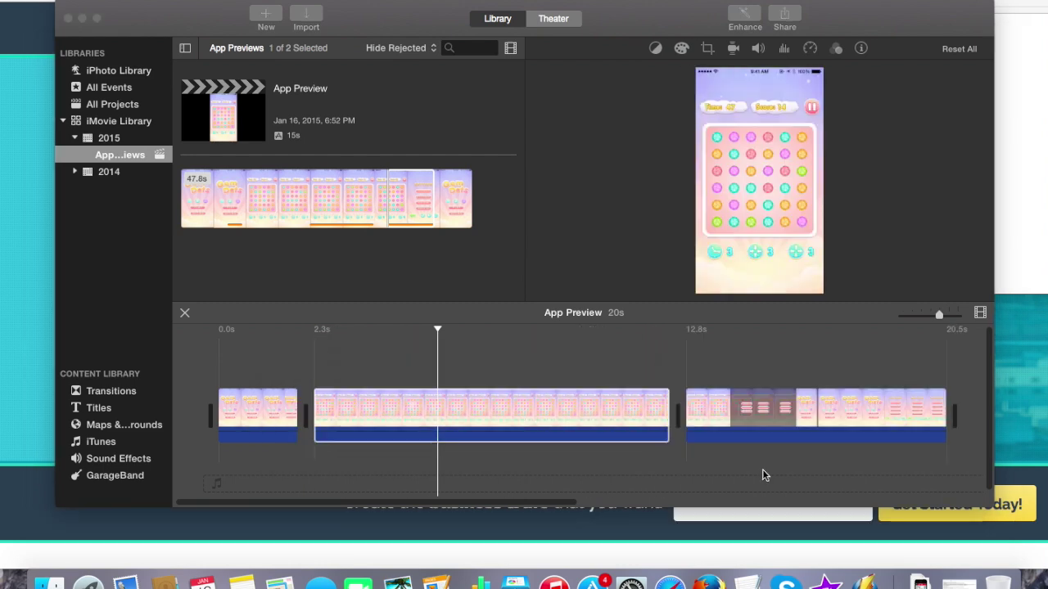
pyautogui.click(121, 398)
# Put a Cross Dissolve between the title and gameplay clips and play the project to check it.
pyautogui.click(109, 396)
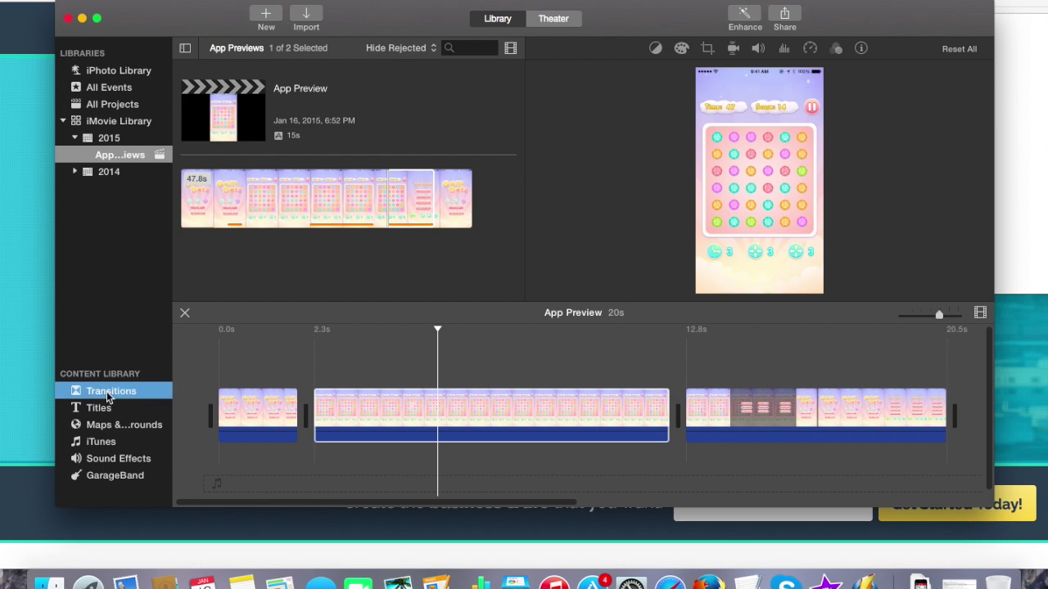
pyautogui.click(295, 91)
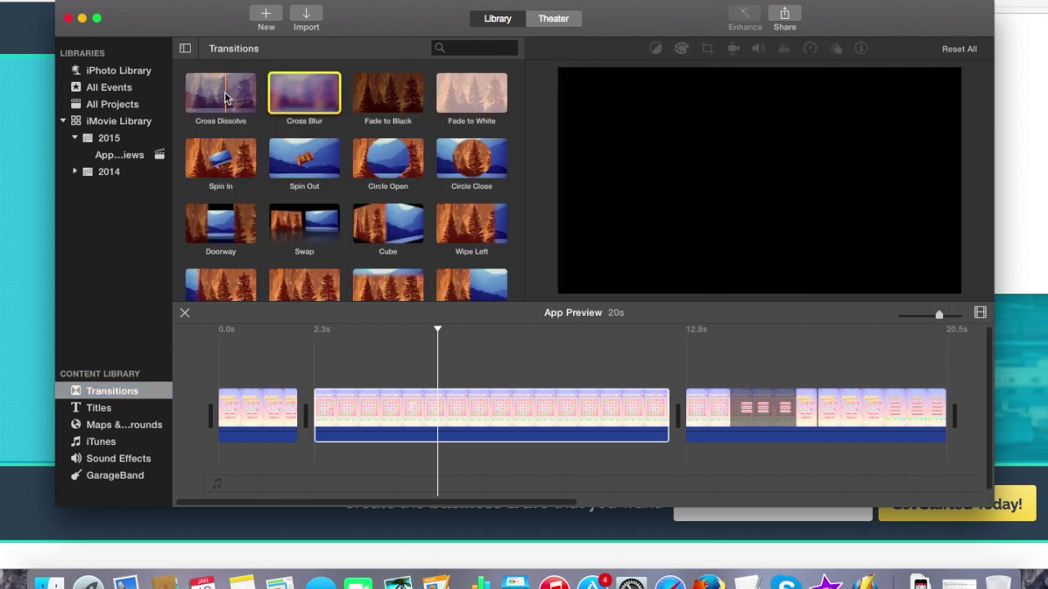
pyautogui.click(227, 98)
pyautogui.moveTo(227, 97); pyautogui.dragTo(293, 407)
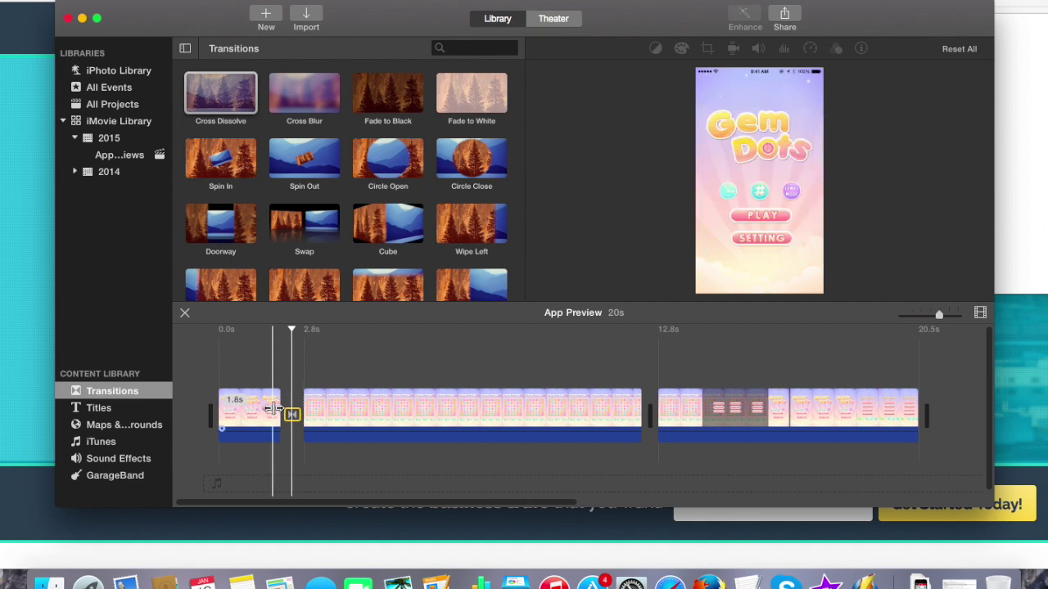
pyautogui.press('space')
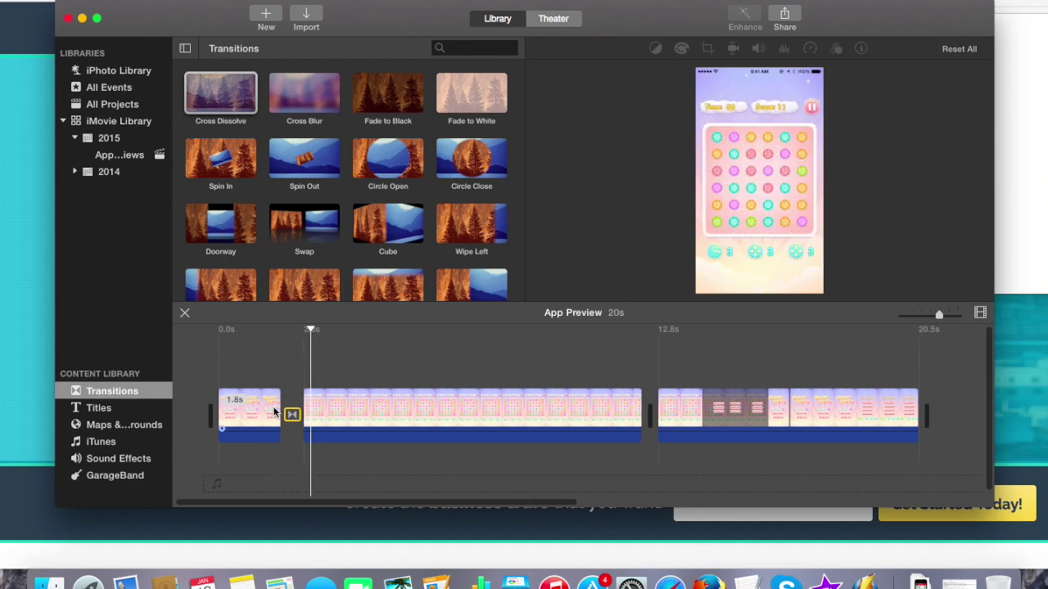
pyautogui.click(99, 409)
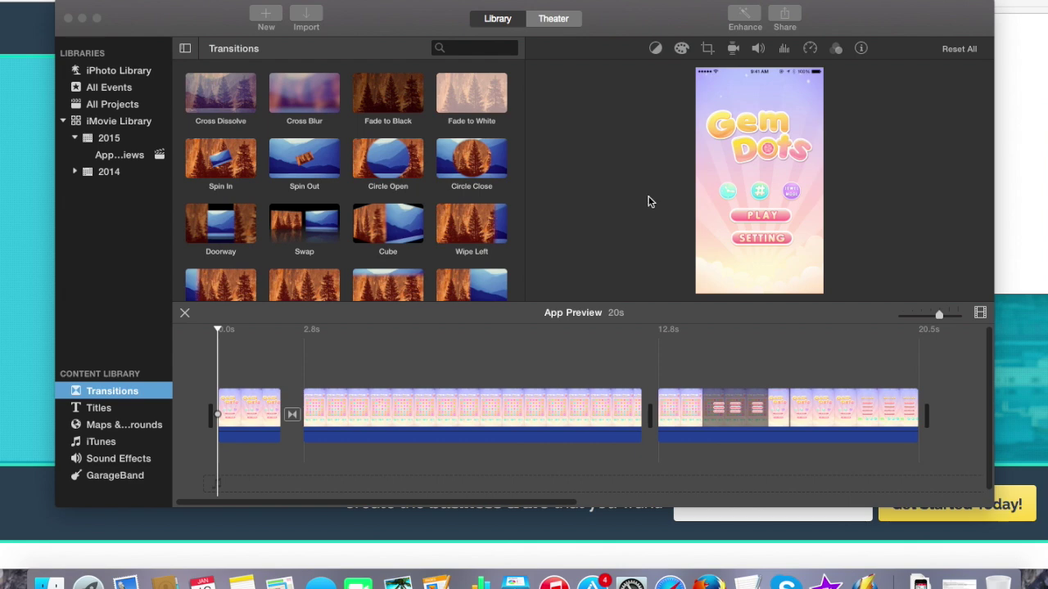
# Start Record Voiceover from the Window menu and turn on Mute Project in its options.
pyautogui.click(274, 0)
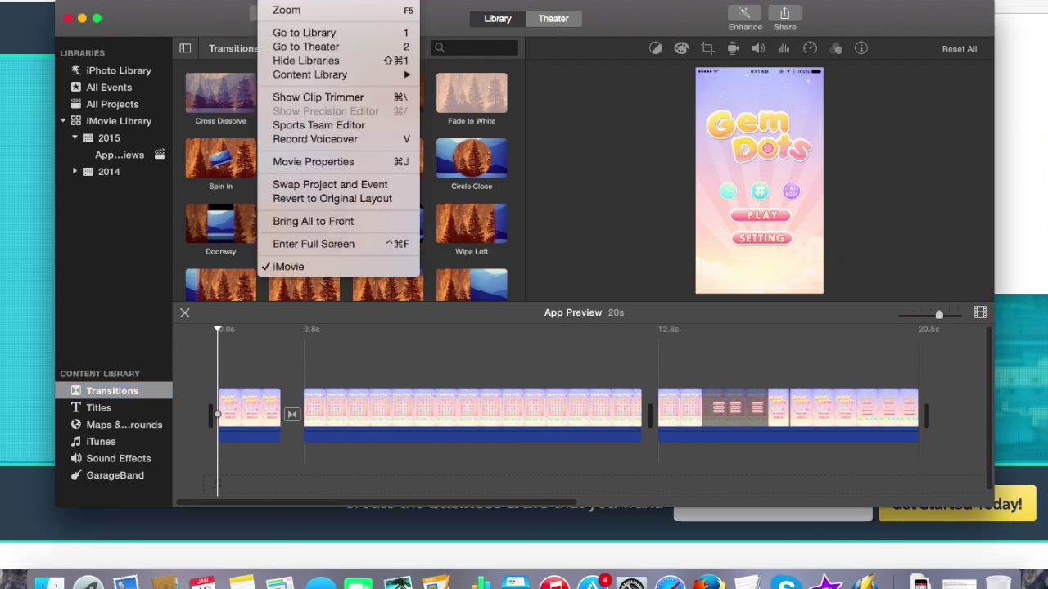
pyautogui.click(295, 138)
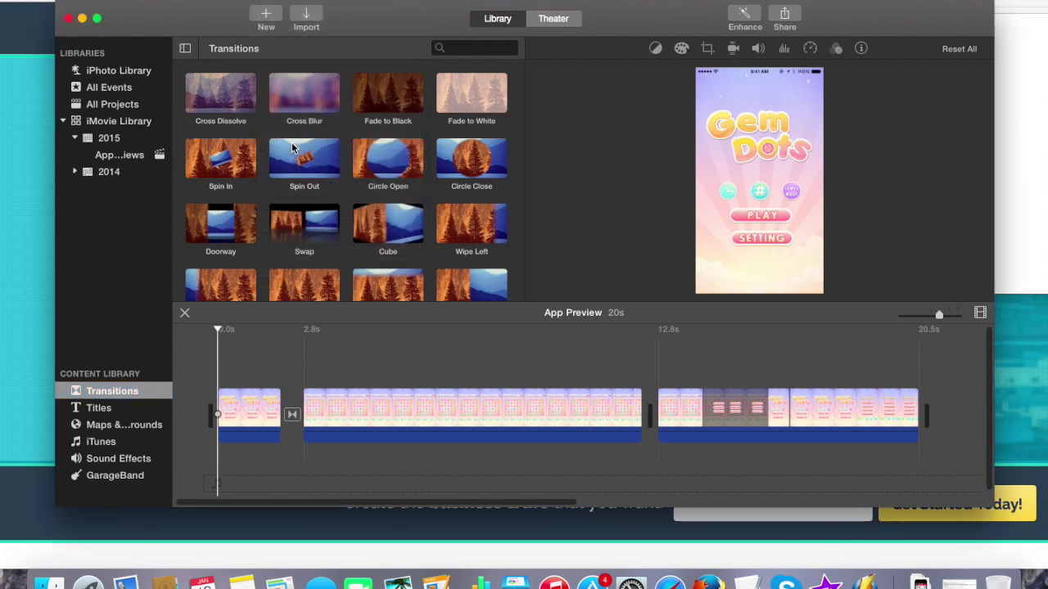
pyautogui.click(784, 278)
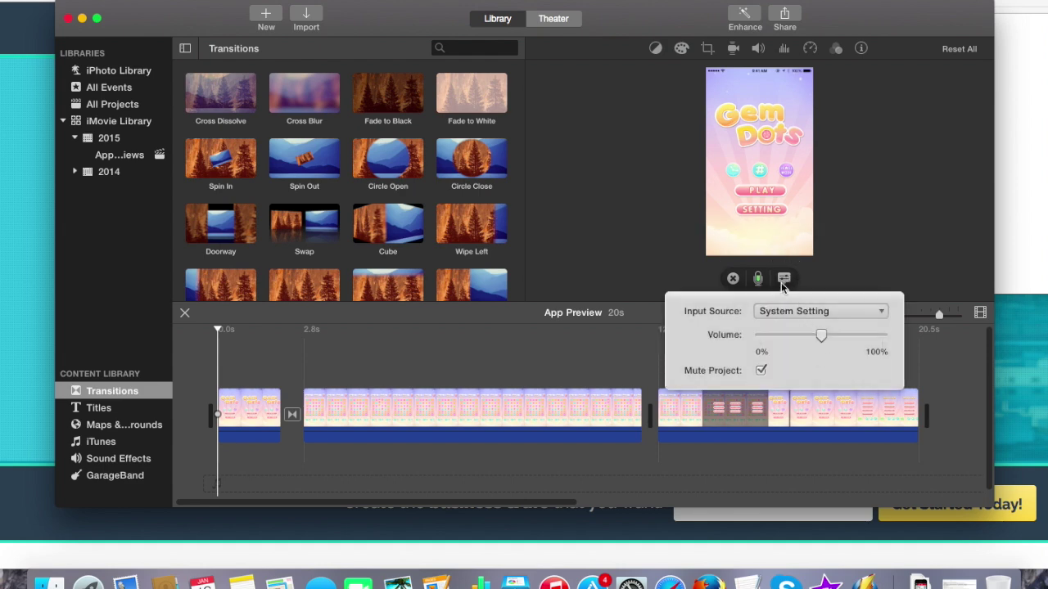
pyautogui.click(760, 280)
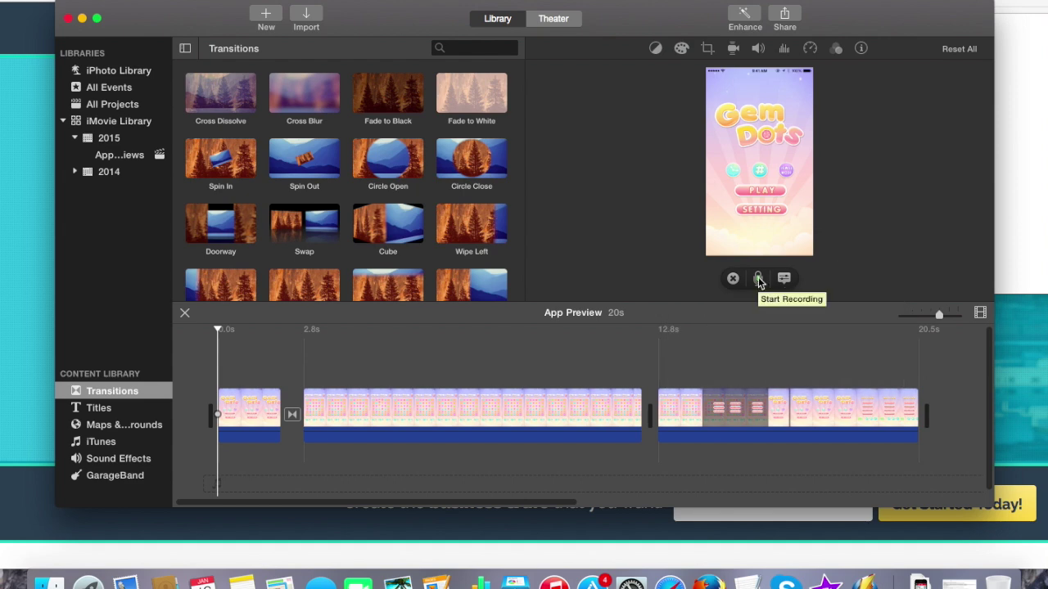
# Record a 4.6s narration clip, VO-1, under the opening footage, extending the project to 16s.
pyautogui.click(759, 280)
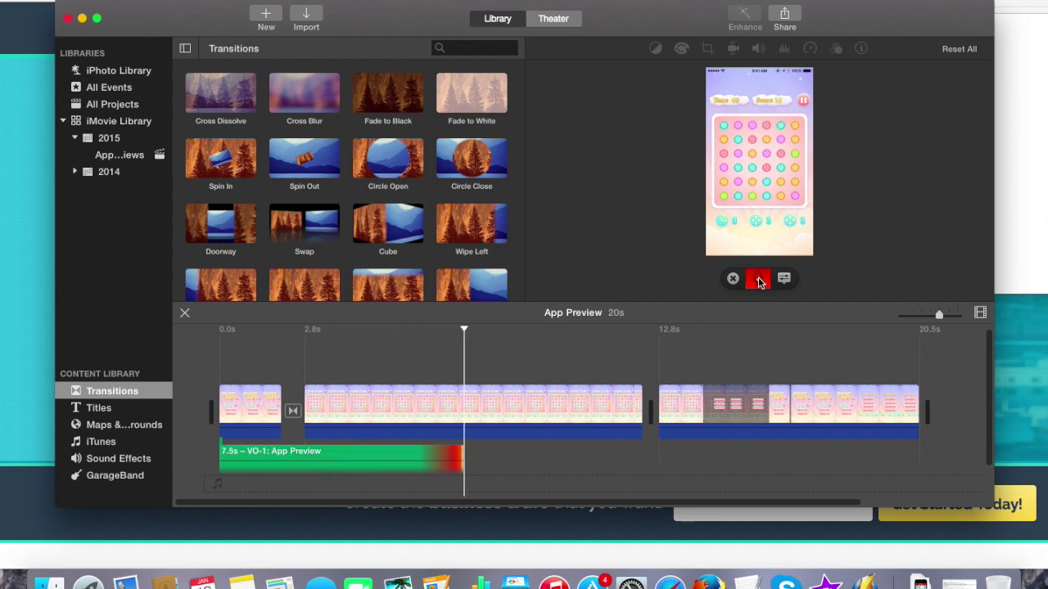
pyautogui.click(758, 279)
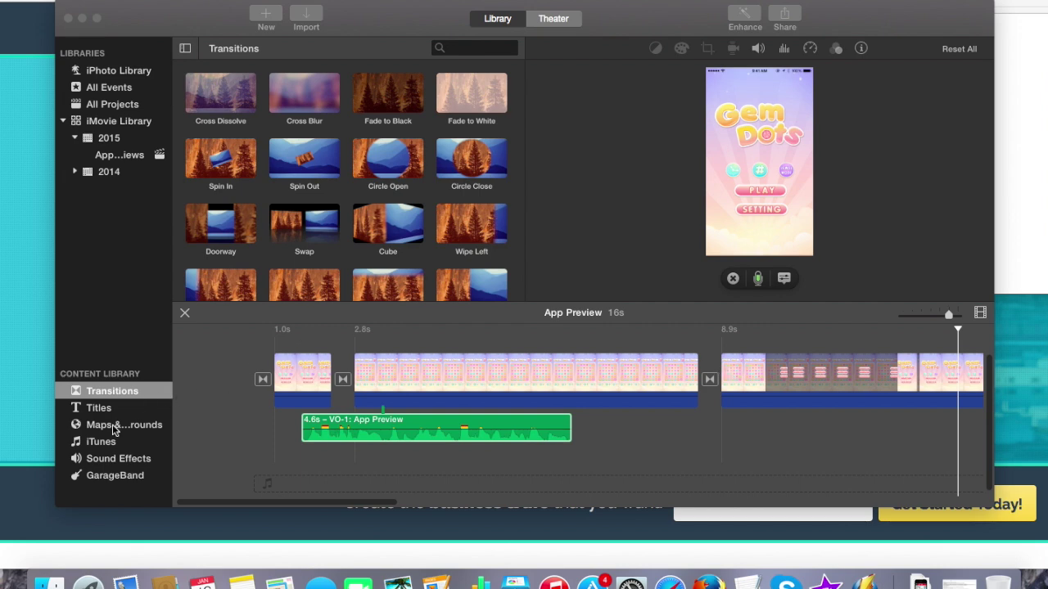
pyautogui.click(97, 462)
# Drag the Park Bench jingle from Sound Effects onto the timeline right after the voice-over clip.
pyautogui.click(96, 462)
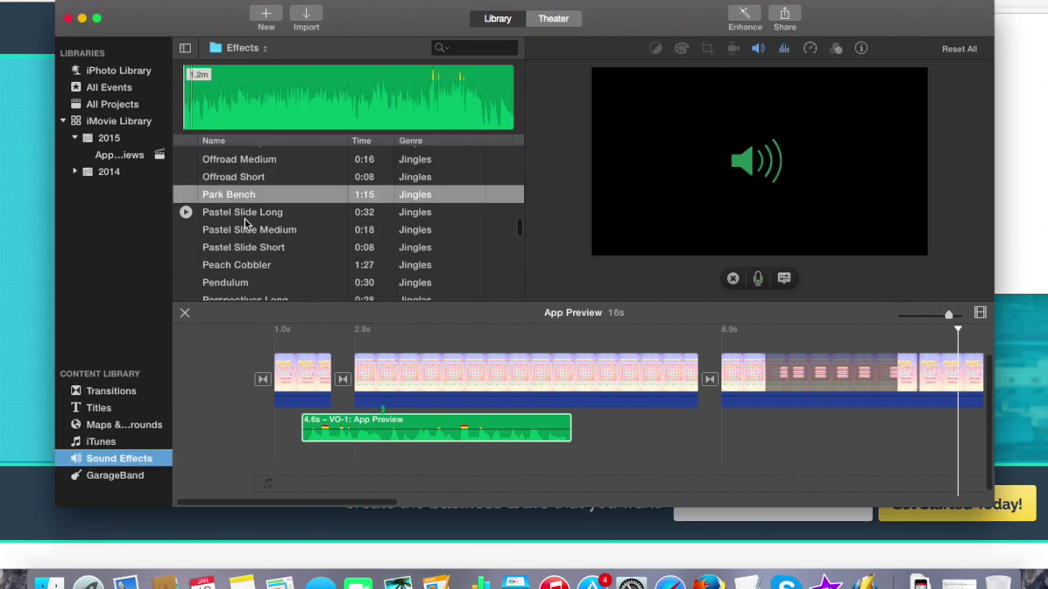
pyautogui.scroll(-3, 254, 223)
pyautogui.scroll(4, 271, 221)
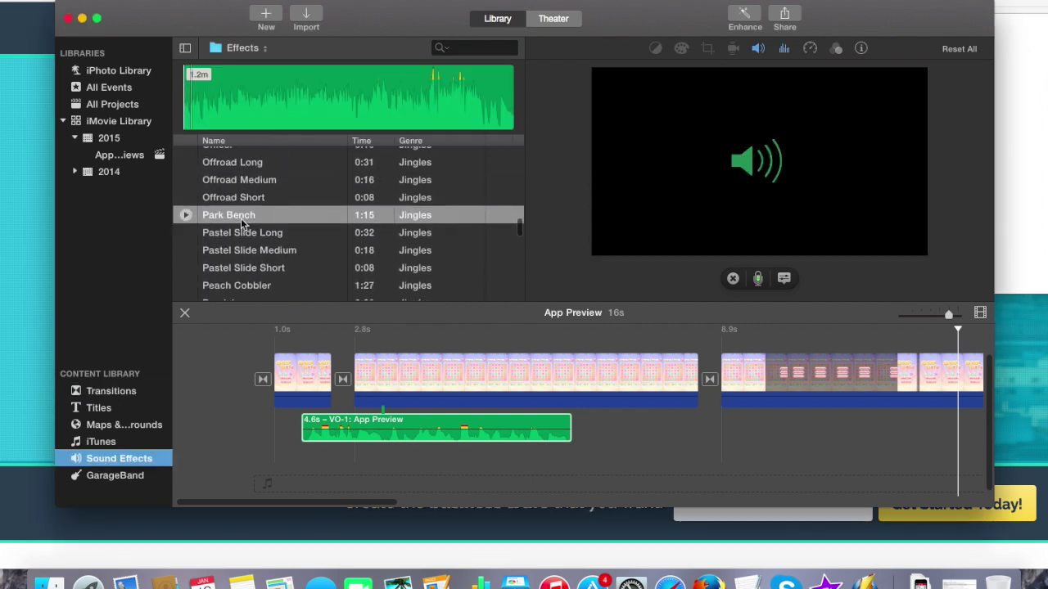
pyautogui.moveTo(209, 219); pyautogui.dragTo(580, 431)
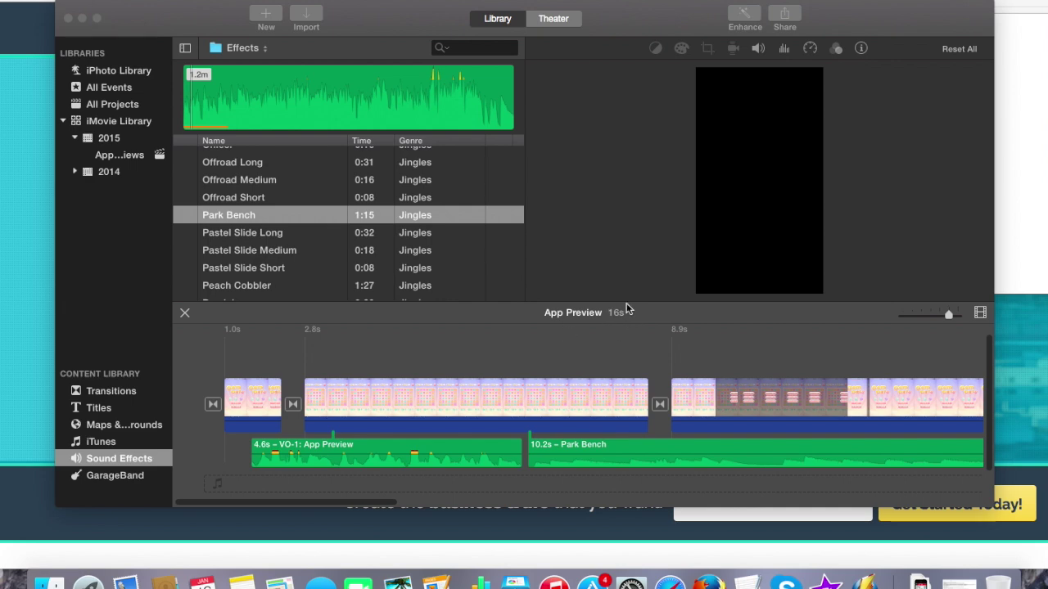
pyautogui.click(203, 374)
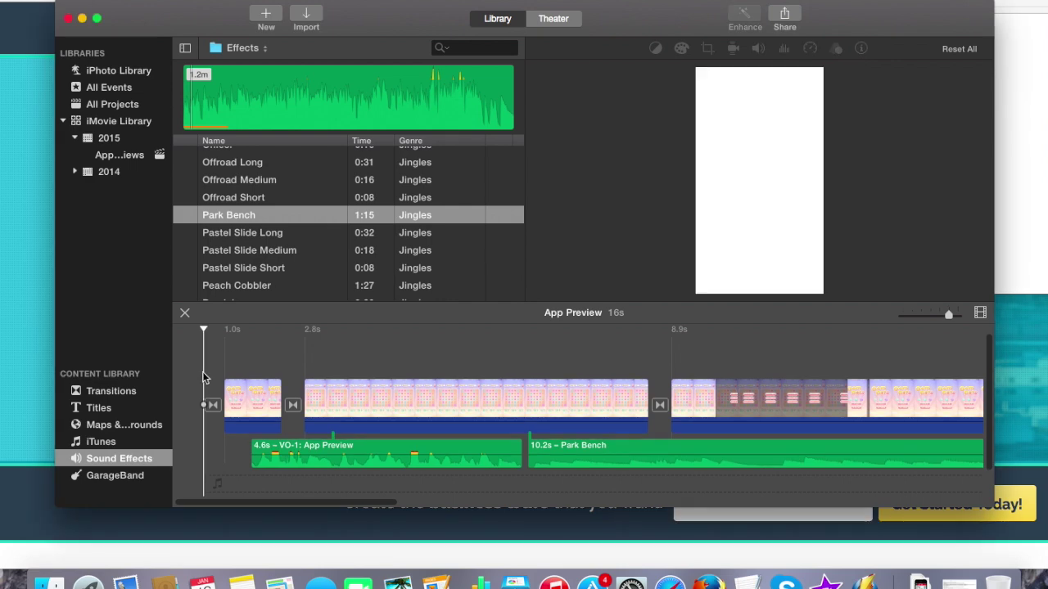
pyautogui.press('space')
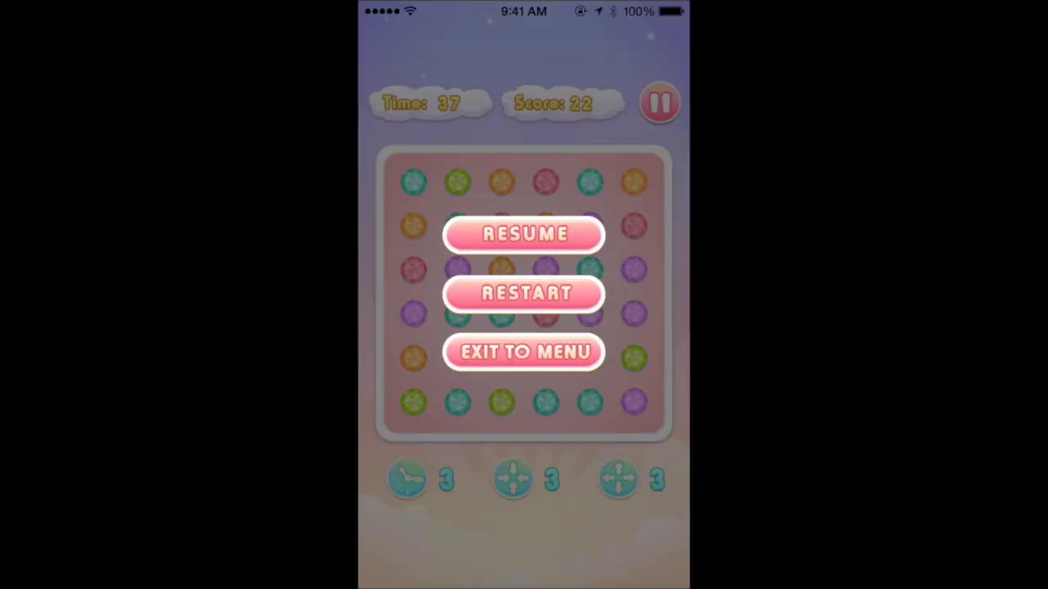
pyautogui.click(524, 352)
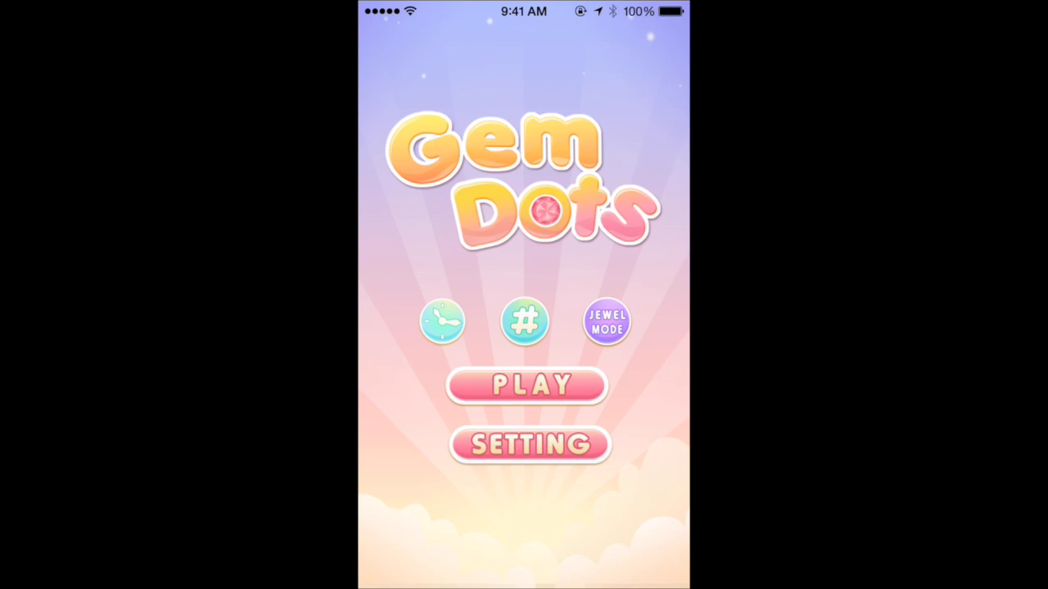
pyautogui.click(530, 444)
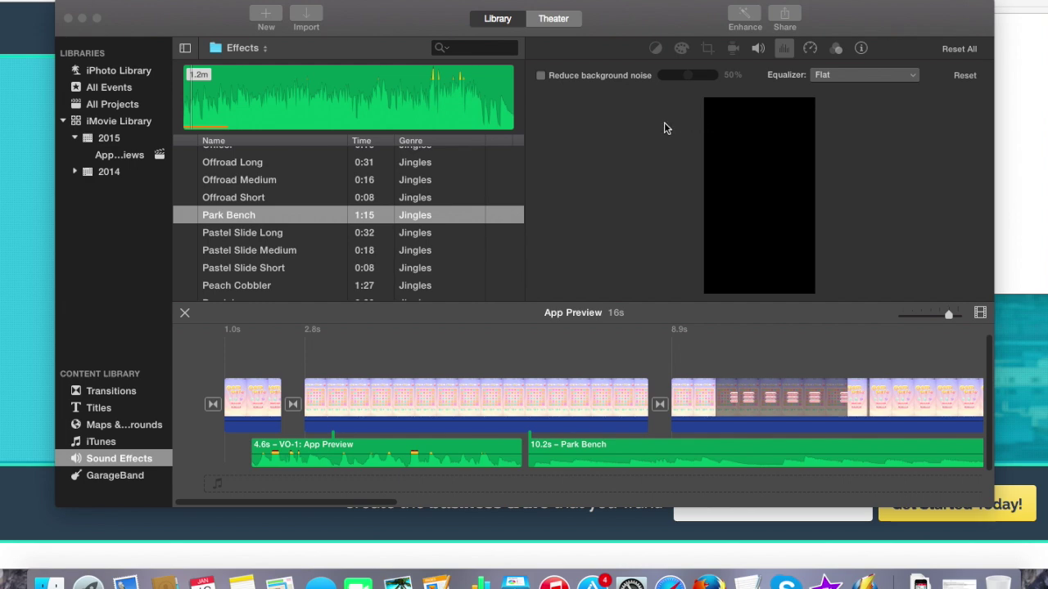
# Bring iMovie to the front and check the File menu without choosing anything.
pyautogui.click(627, 131)
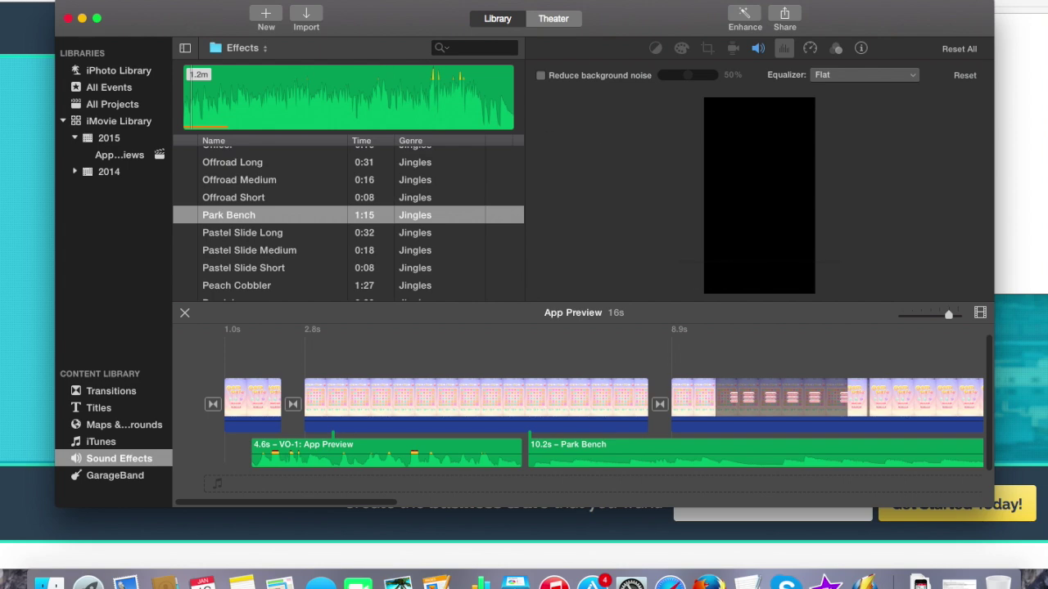
pyautogui.click(90, 0)
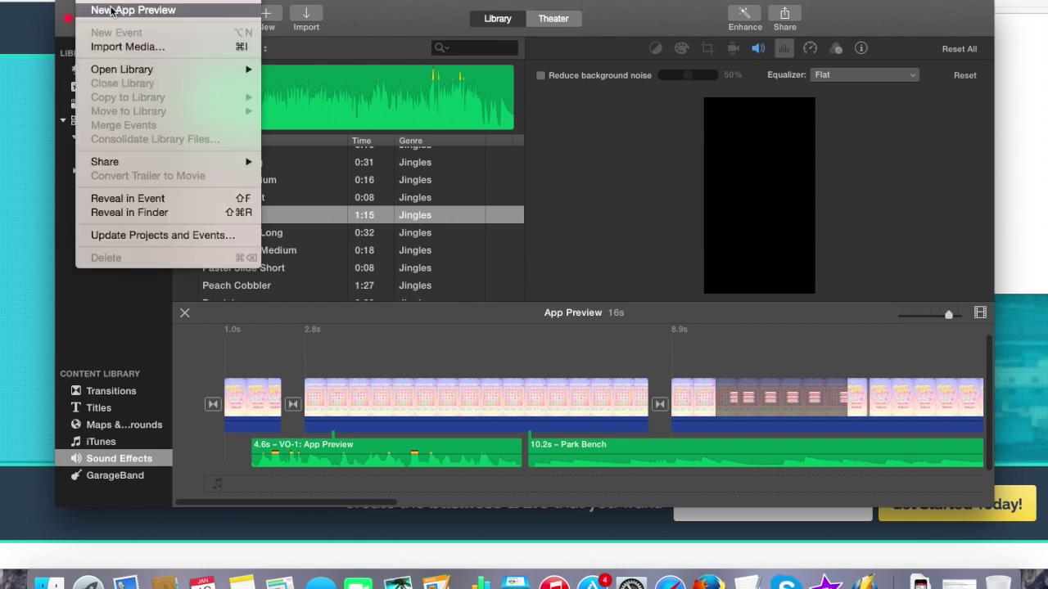
pyautogui.click(603, 210)
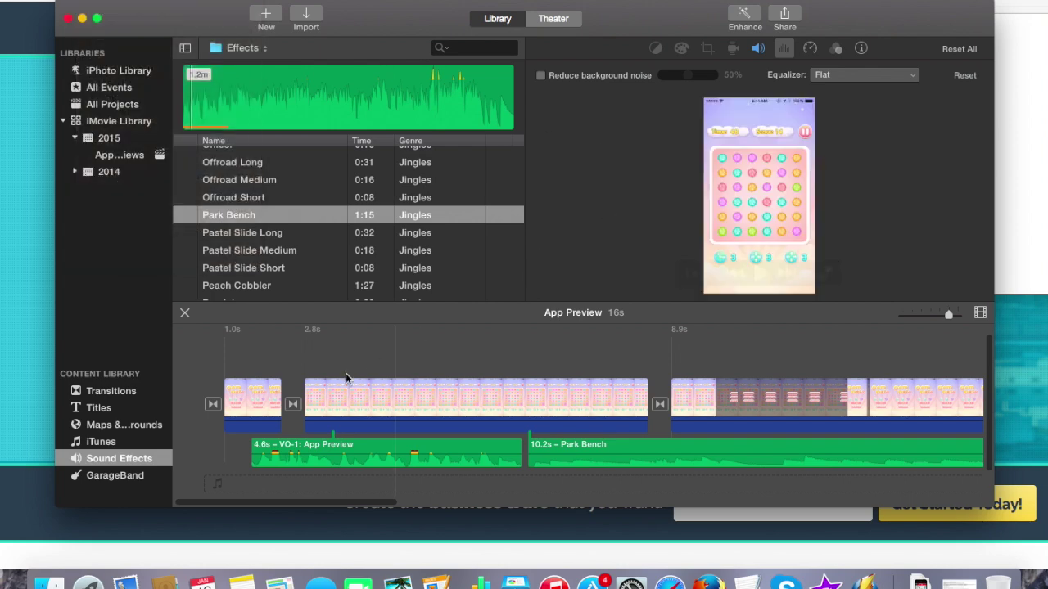
pyautogui.click(221, 403)
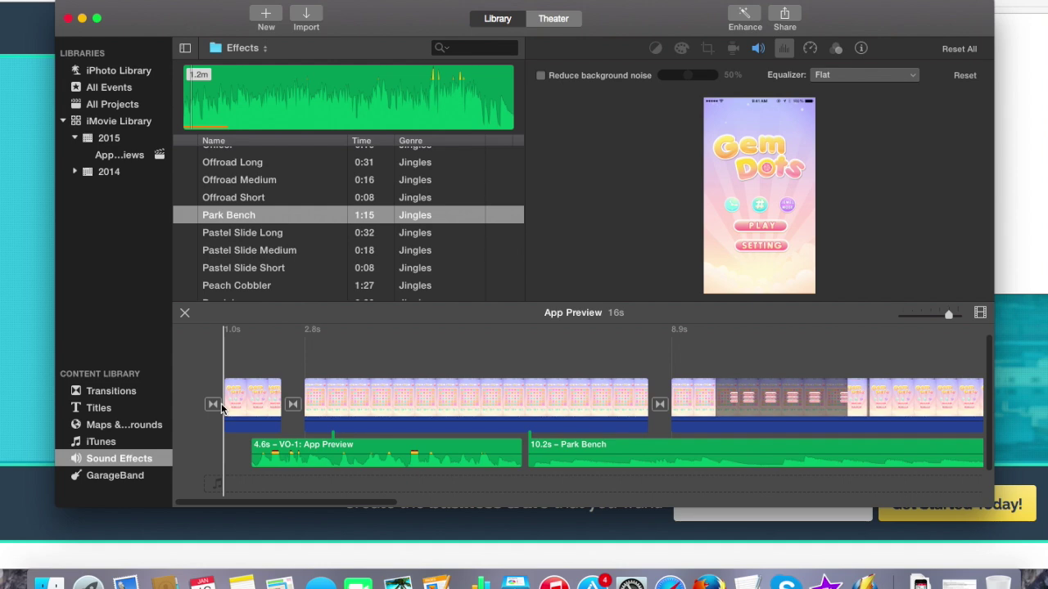
# Choose Share > App Preview and continue past the 750 x 1334, 16 s, 25.1 MB settings.
pyautogui.click(788, 16)
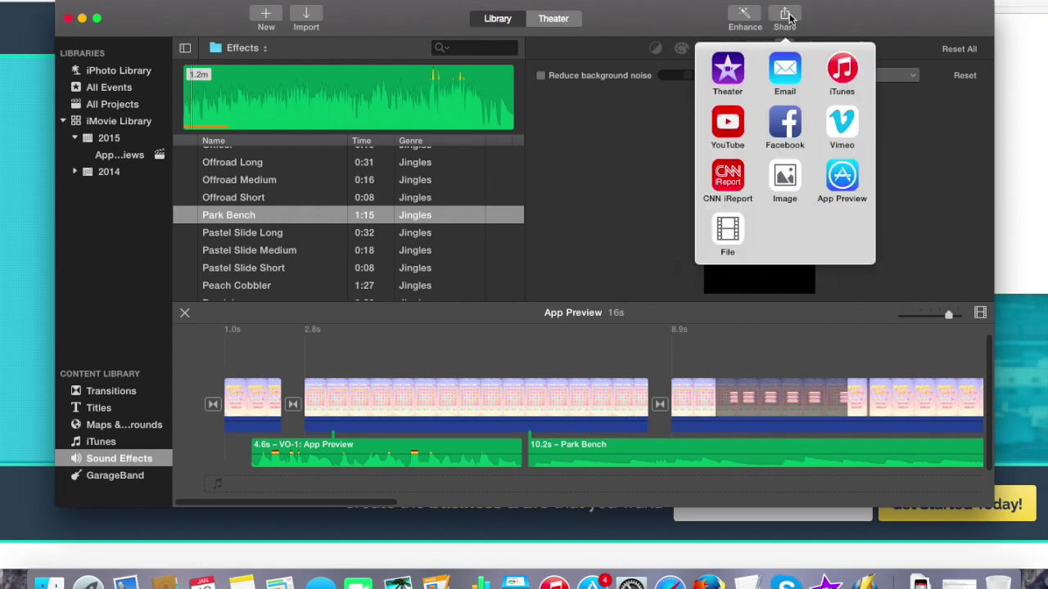
pyautogui.click(842, 175)
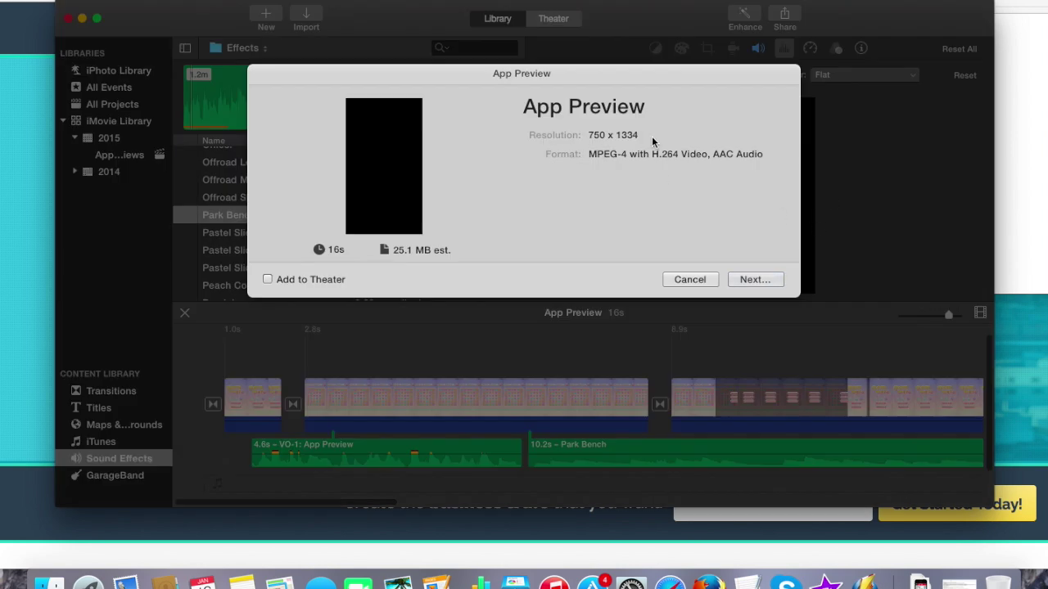
pyautogui.click(754, 281)
pyautogui.click(749, 278)
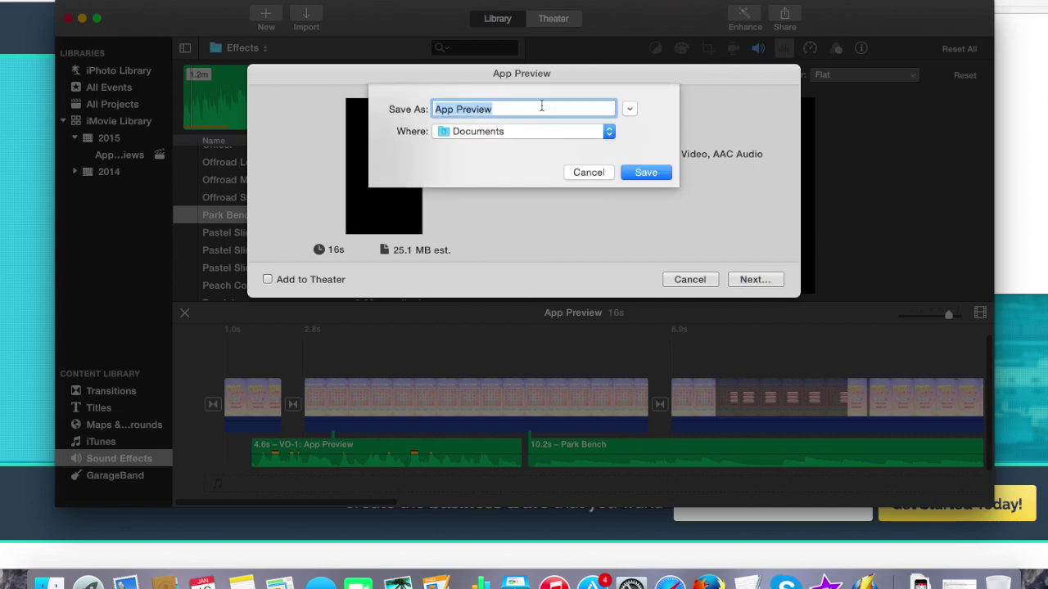
# Save the export as 'Gem Dots_App Preview_iPhone 6' in Documents and show the finished 6.8 MB file.
pyautogui.write('Gem Dots')
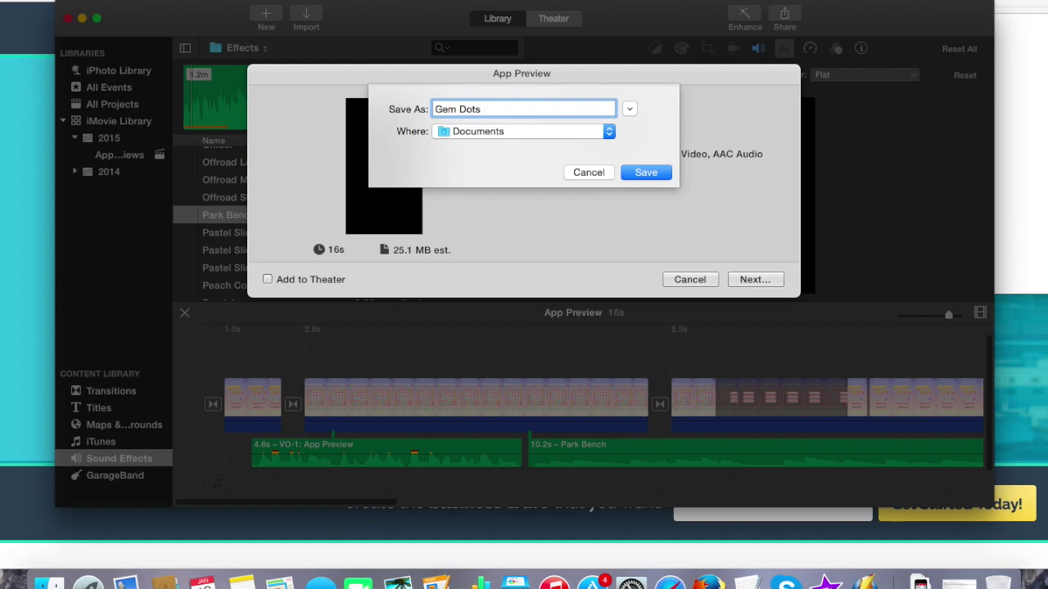
pyautogui.write('_App Preview_iPhone 6')
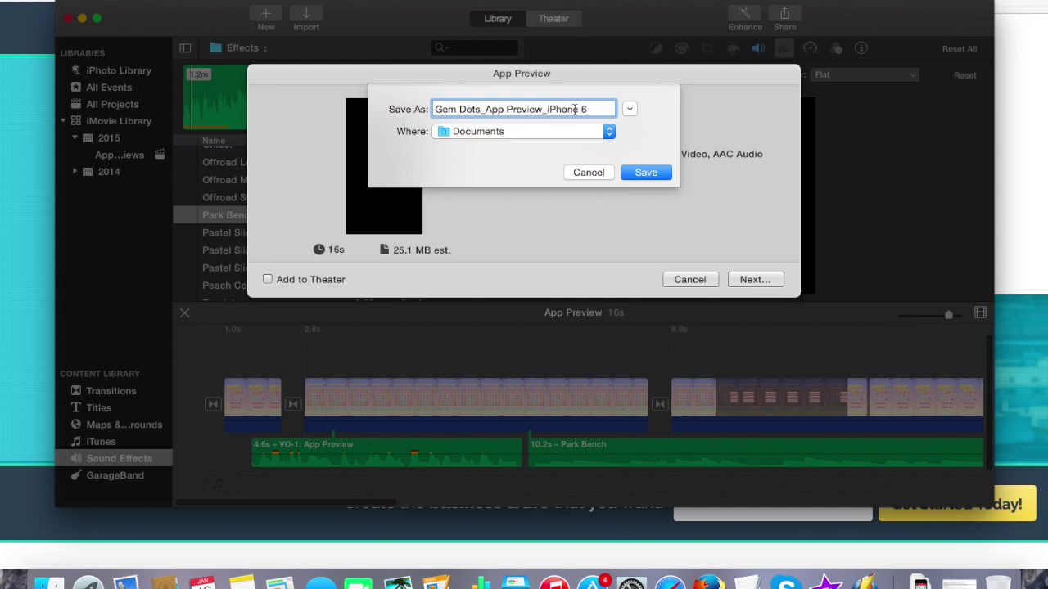
pyautogui.click(648, 172)
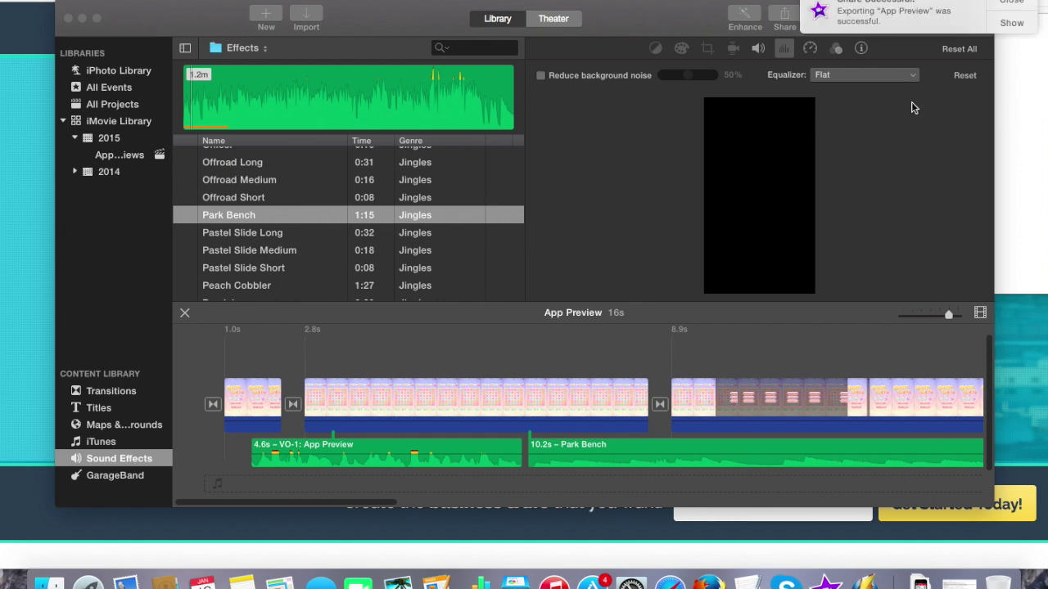
pyautogui.click(1012, 23)
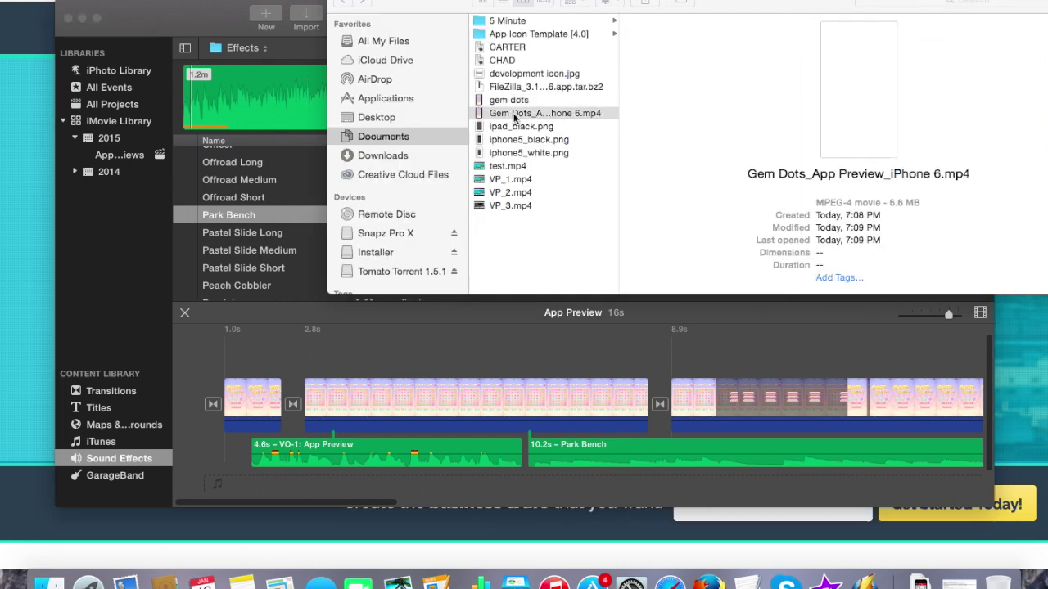
# Play the exported Gem Dots mp4 in a centred QuickTime Player window, pausing near the end.
pyautogui.doubleClick(480, 117)
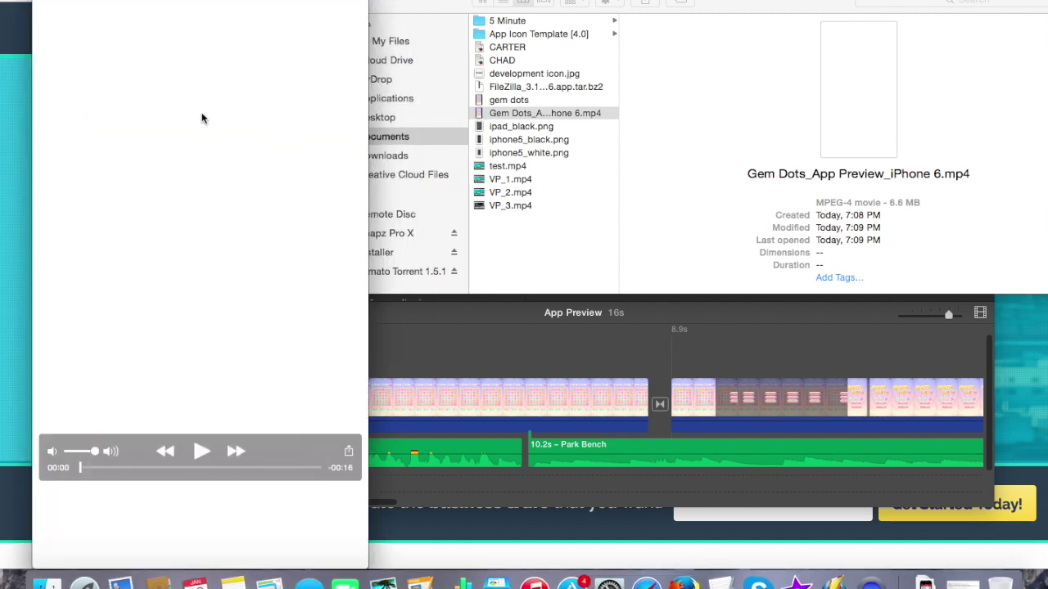
pyautogui.moveTo(219, 4); pyautogui.dragTo(540, 3)
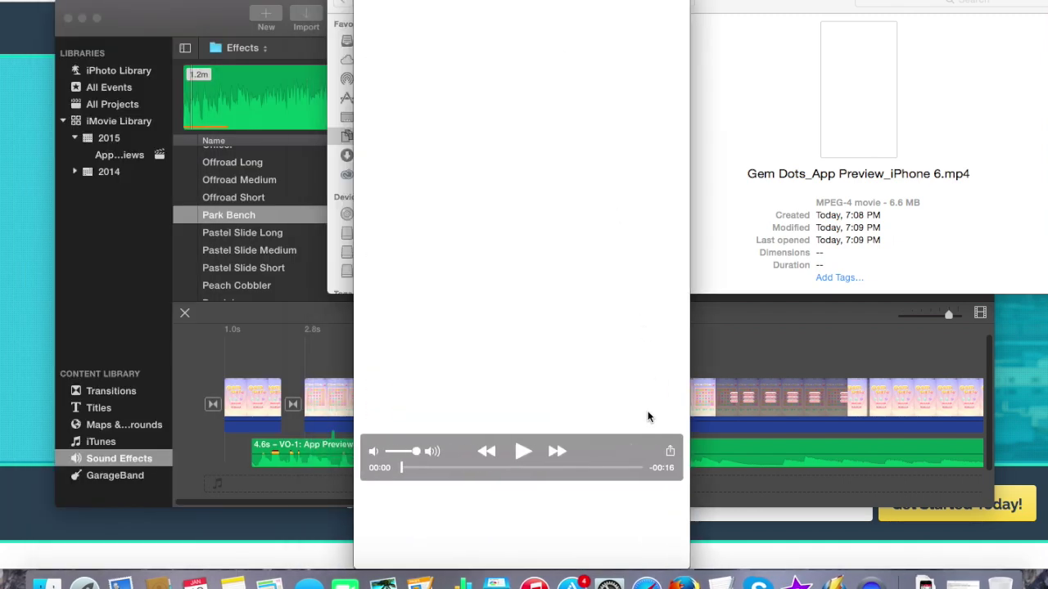
pyautogui.click(522, 451)
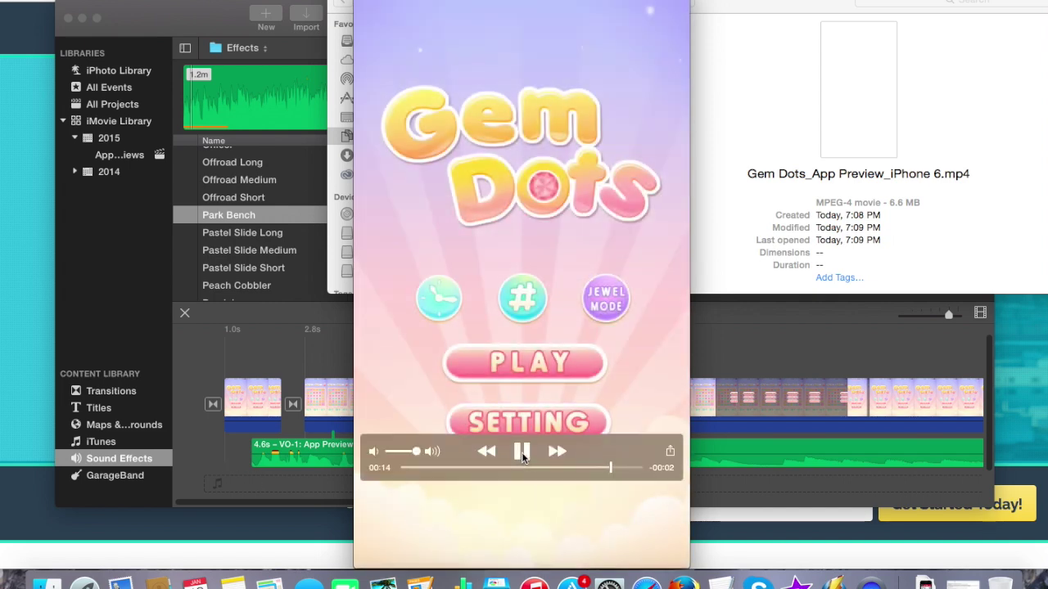
pyautogui.click(522, 452)
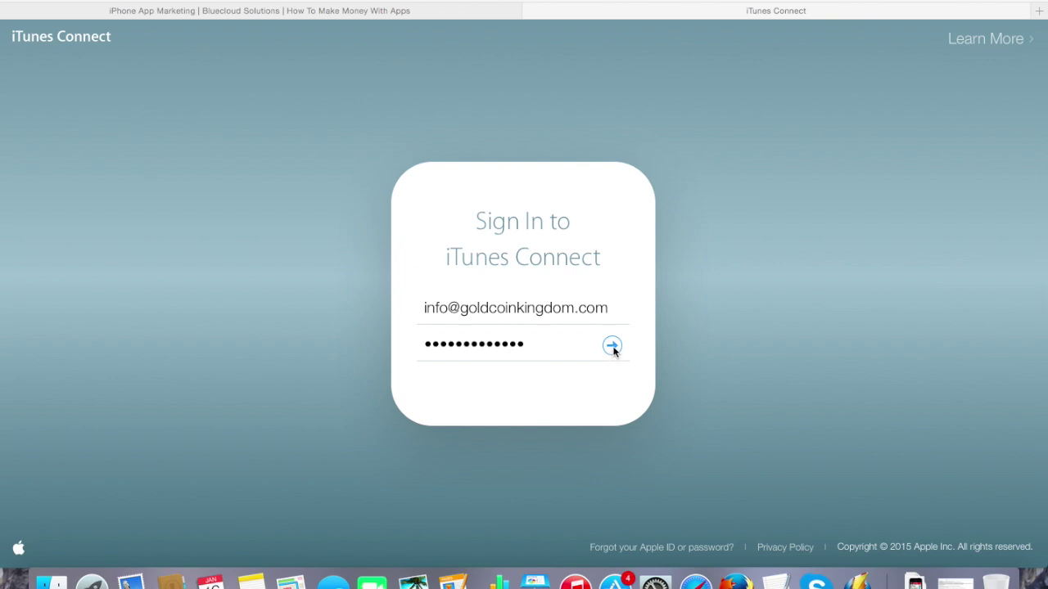
# Sign in to iTunes Connect and scroll to Gem Dots version 1.3's Version Information.
pyautogui.click(612, 347)
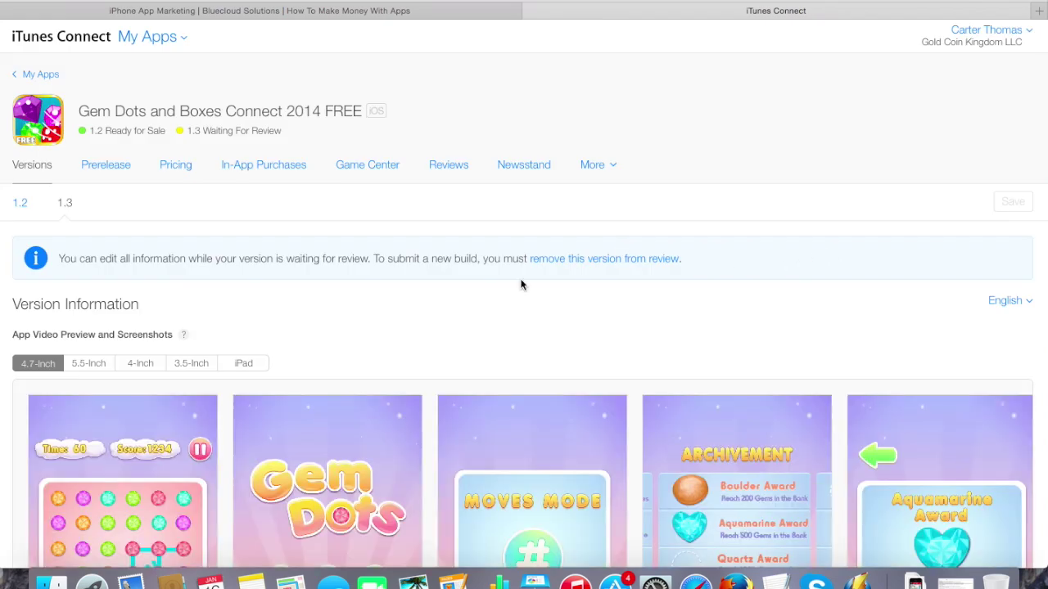
pyautogui.scroll(-20, 521, 285)
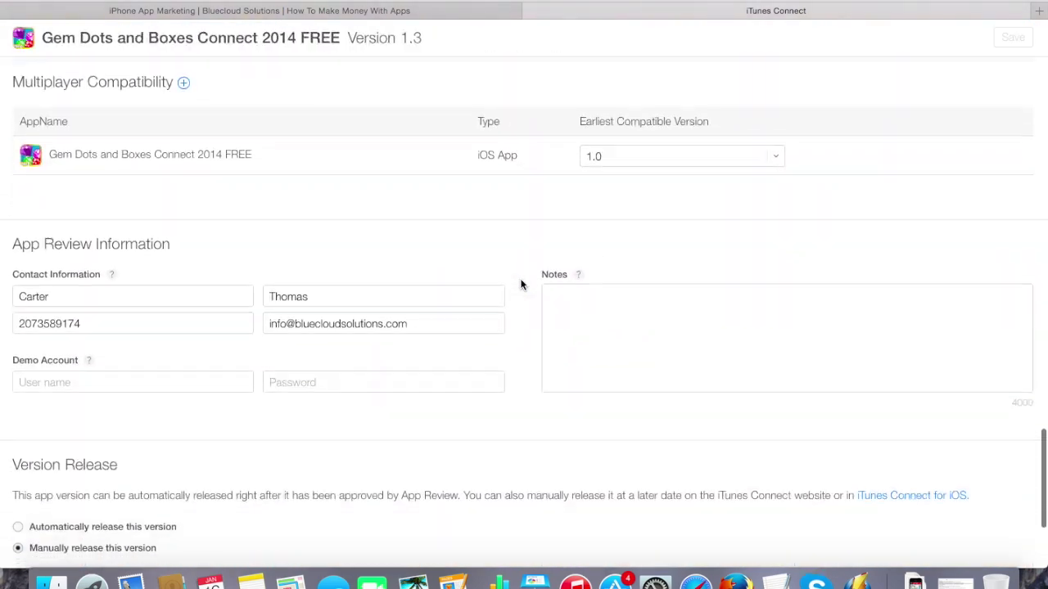
pyautogui.scroll(20, 521, 284)
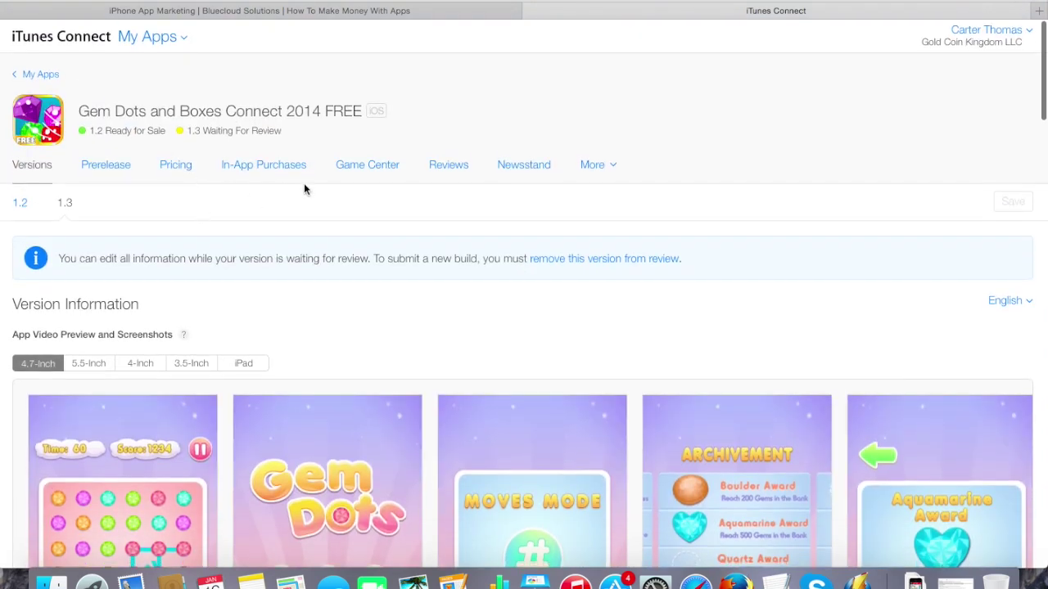
pyautogui.scroll(-3, 303, 189)
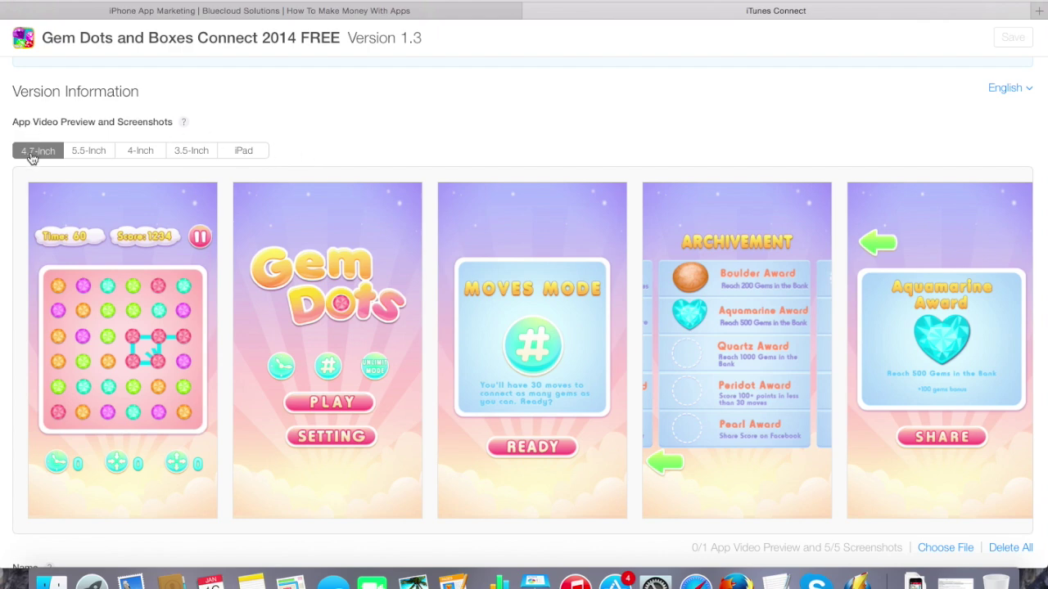
# Look at the 5.5-Inch screenshot set, go back to 4.7-Inch, and open a Finder window.
pyautogui.click(91, 155)
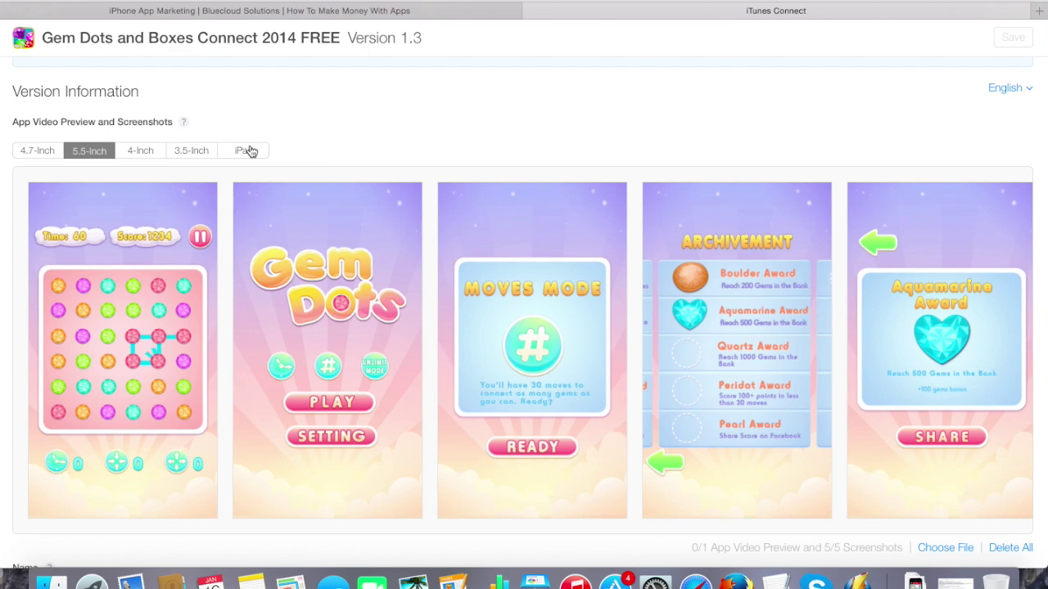
pyautogui.click(36, 152)
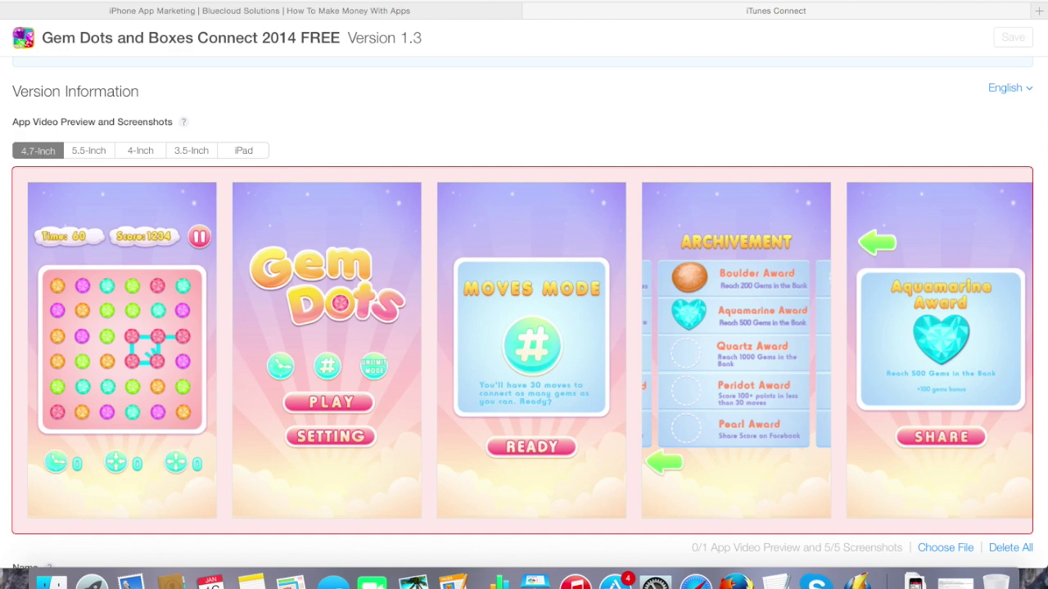
pyautogui.click(51, 583)
# Drag Gem Dots_App Preview_iPhone 6.mp4 from Documents into the 4.7-Inch previews, then close Finder.
pyautogui.click(152, 282)
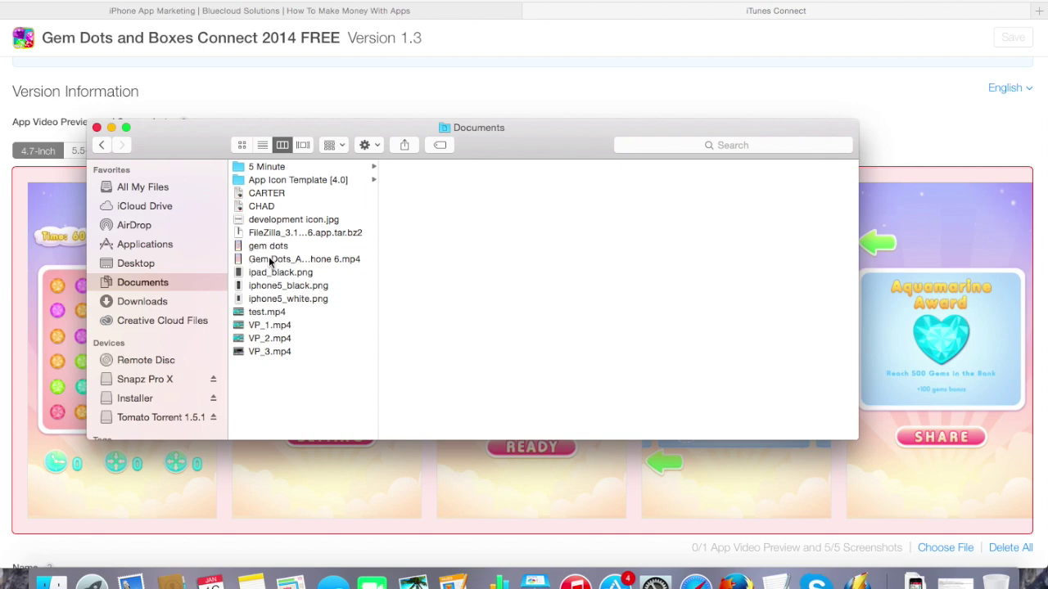
pyautogui.click(270, 259)
pyautogui.moveTo(260, 262); pyautogui.dragTo(26, 310)
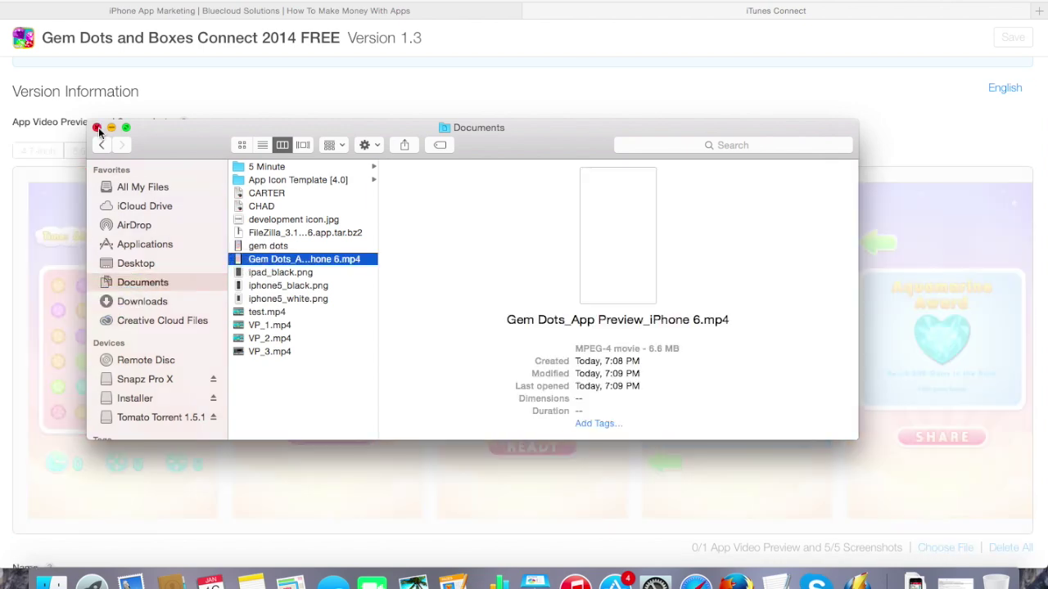
pyautogui.click(96, 126)
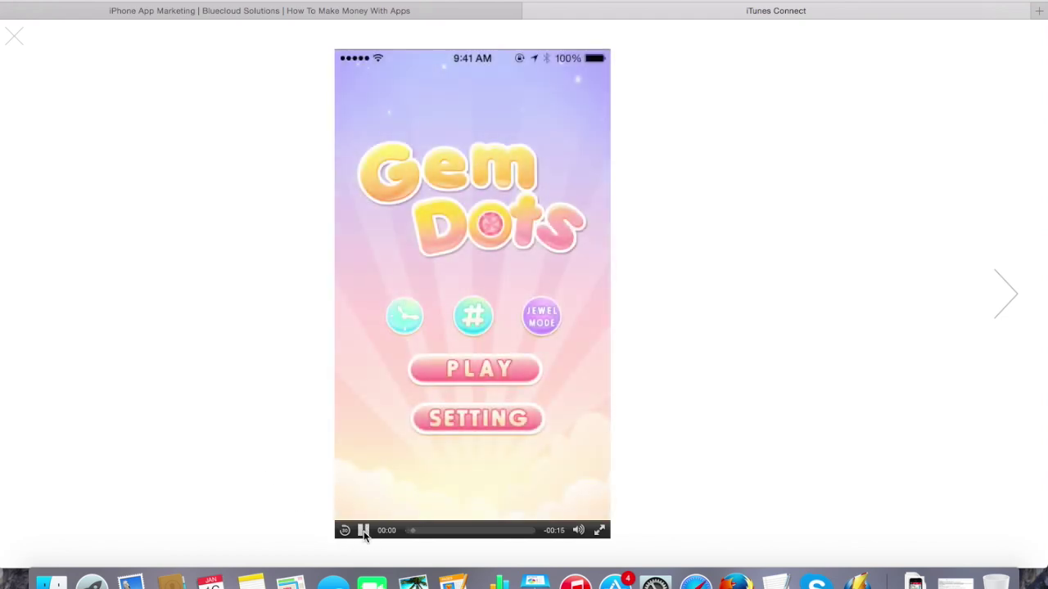
# Pause the uploaded App Preview about 4 seconds in, once Gem Dots gameplay is showing.
pyautogui.click(363, 531)
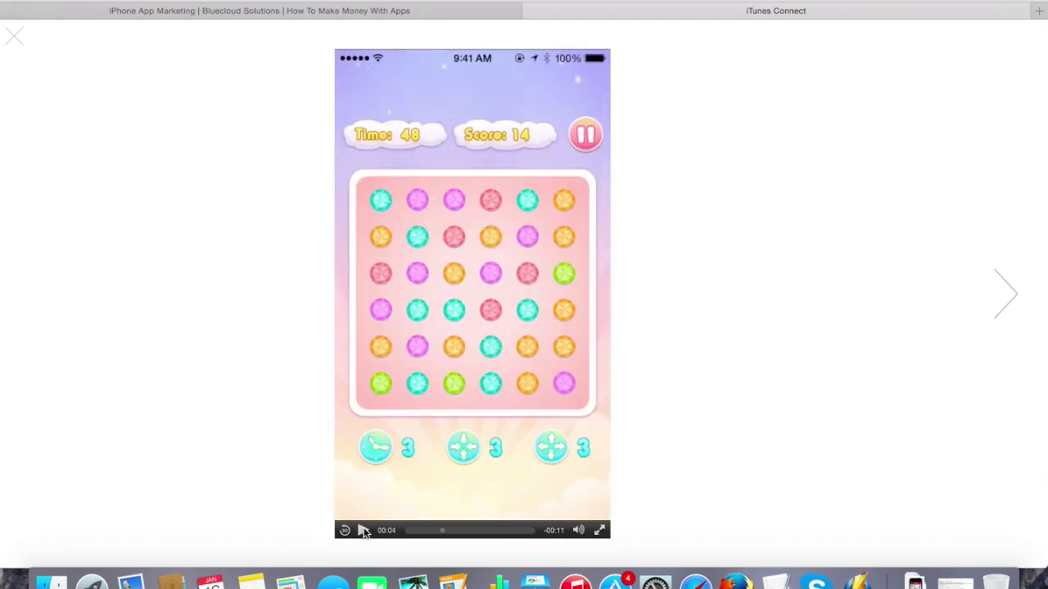